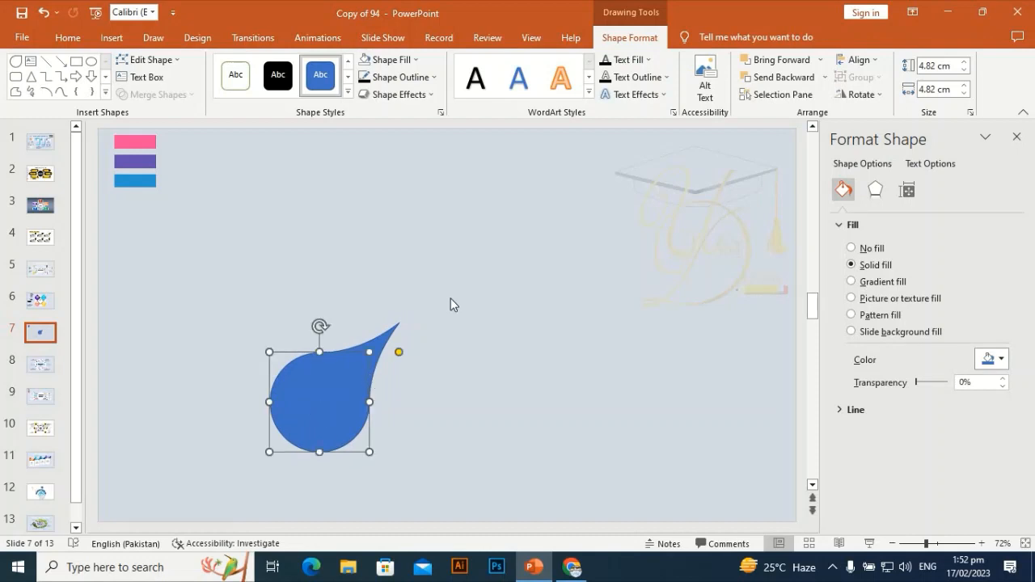
# Duplicate the teardrop, rotate the copy 120° clockwise and place it above the original with their tips touching.
pyautogui.hotkey('ctrl', 'd')
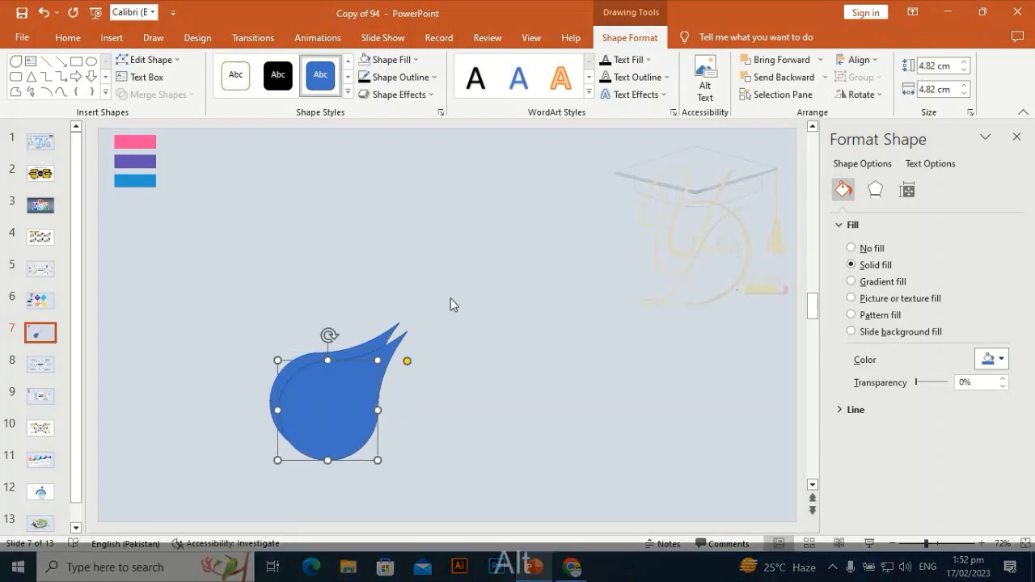
pyautogui.hotkey('alt', 'Right')
pyautogui.hotkey('alt', 'Right')
pyautogui.hotkey('alt', 'Right')
pyautogui.hotkey('alt', 'Right')
pyautogui.hotkey('alt', 'Right')
pyautogui.hotkey('alt', 'Right')
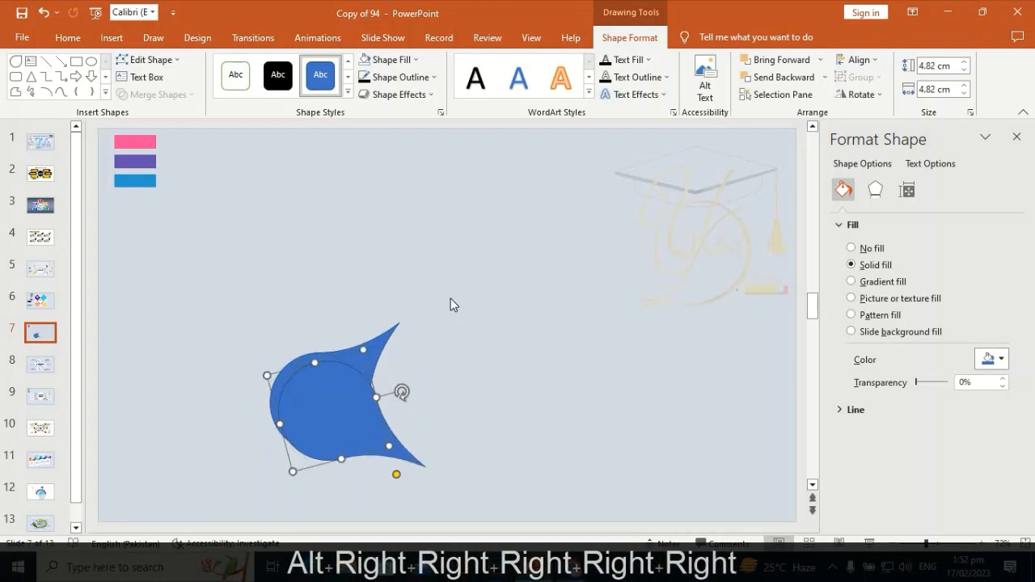
pyautogui.hotkey('alt', 'Right')
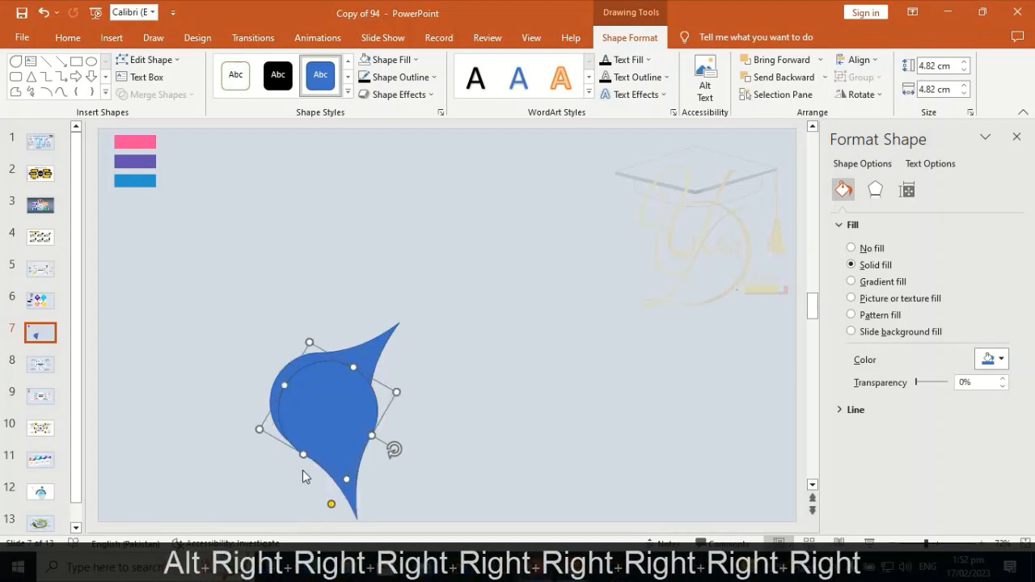
pyautogui.moveTo(347, 400); pyautogui.dragTo(386, 241)
pyautogui.press('alt')
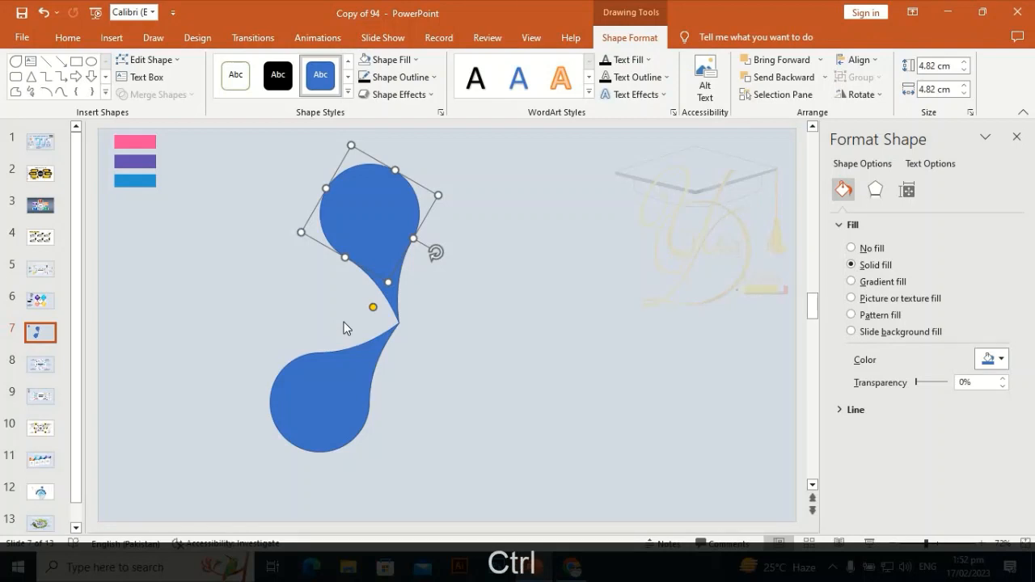
# Duplicate the upper teardrop, rotate the copy another 120° clockwise and join its tip to the other two as a third arm.
pyautogui.hotkey('ctrl', 'd')
pyautogui.hotkey('alt', 'Right')
pyautogui.hotkey('alt', 'Right')
pyautogui.hotkey('alt', 'Right')
pyautogui.hotkey('alt', 'Right')
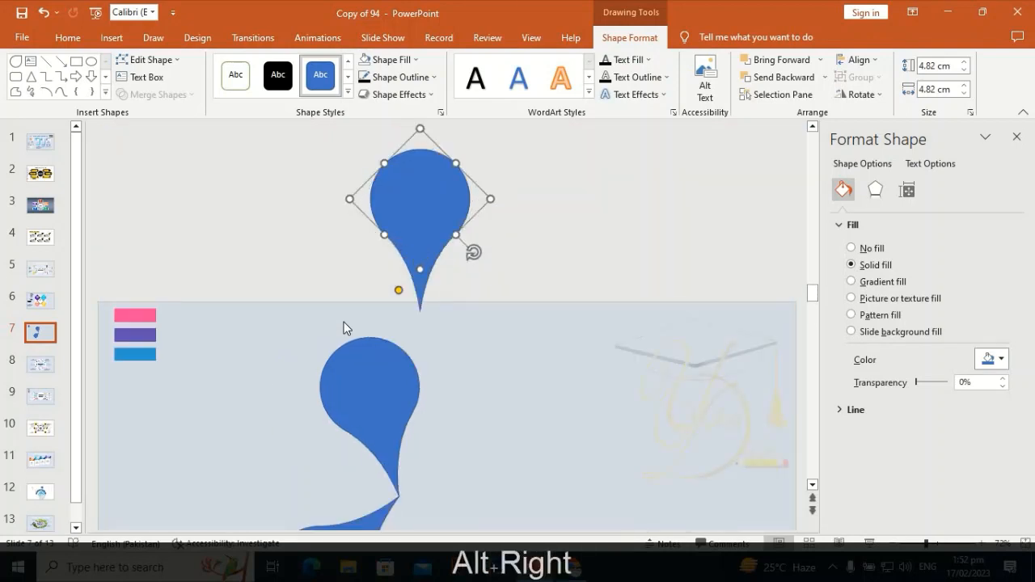
pyautogui.hotkey('alt', 'Right')
pyautogui.hotkey('alt', 'Right')
pyautogui.hotkey('alt', 'Right')
pyautogui.hotkey('alt', 'Right')
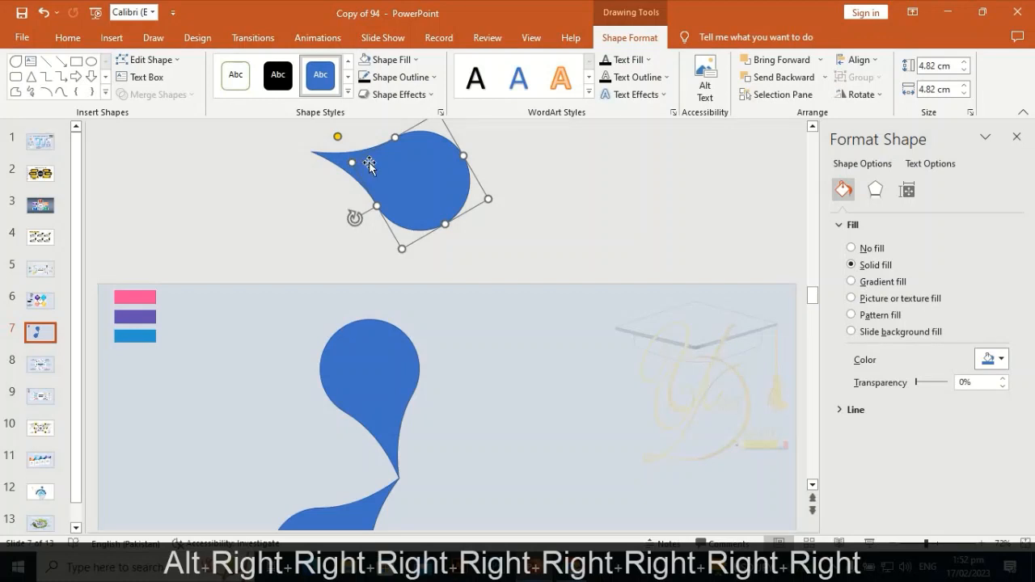
pyautogui.moveTo(417, 182); pyautogui.dragTo(505, 503)
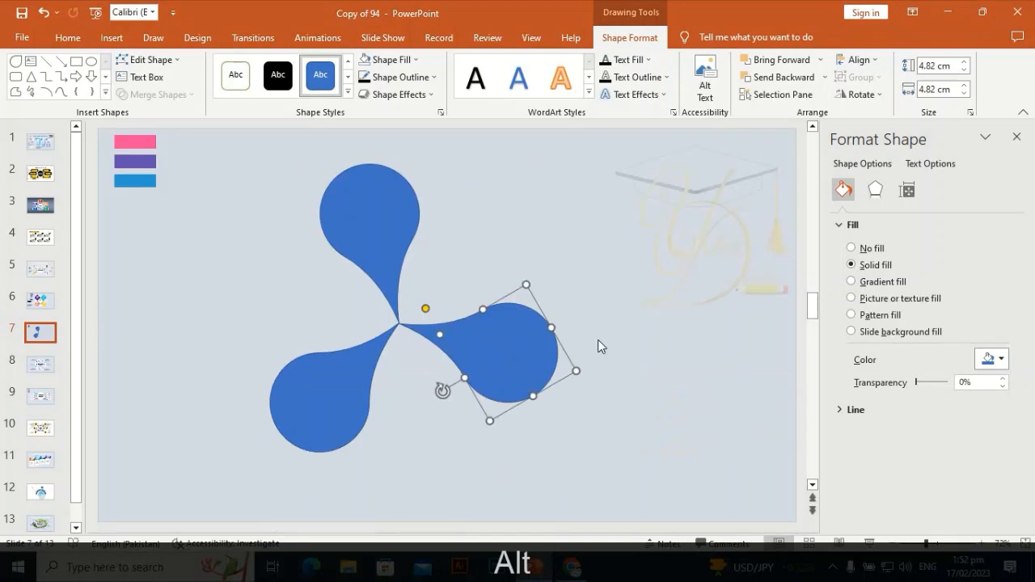
# Draw a circle about 5.34 cm in diameter beside the teardrops.
pyautogui.click(112, 37)
pyautogui.click(245, 74)
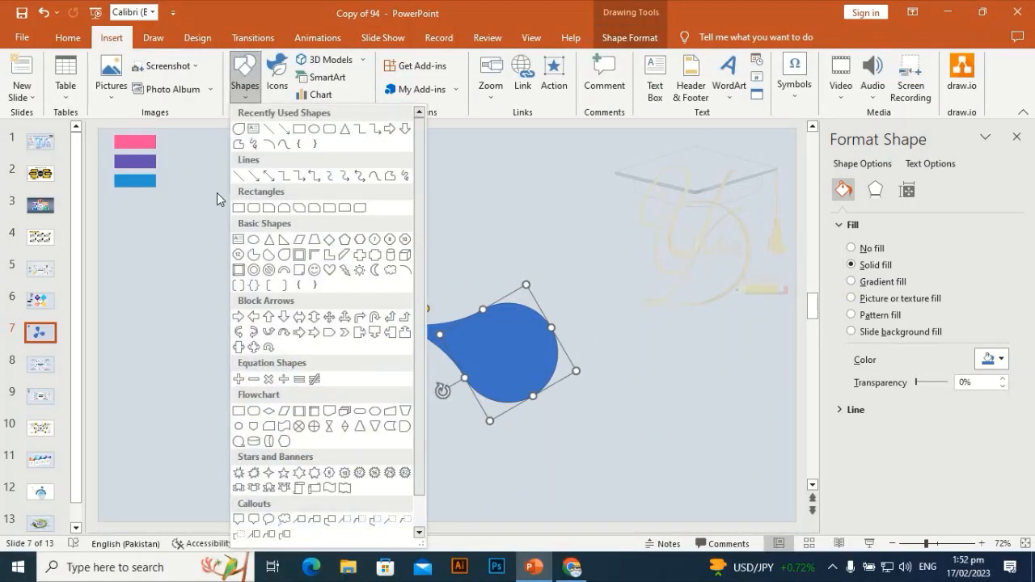
pyautogui.click(328, 129)
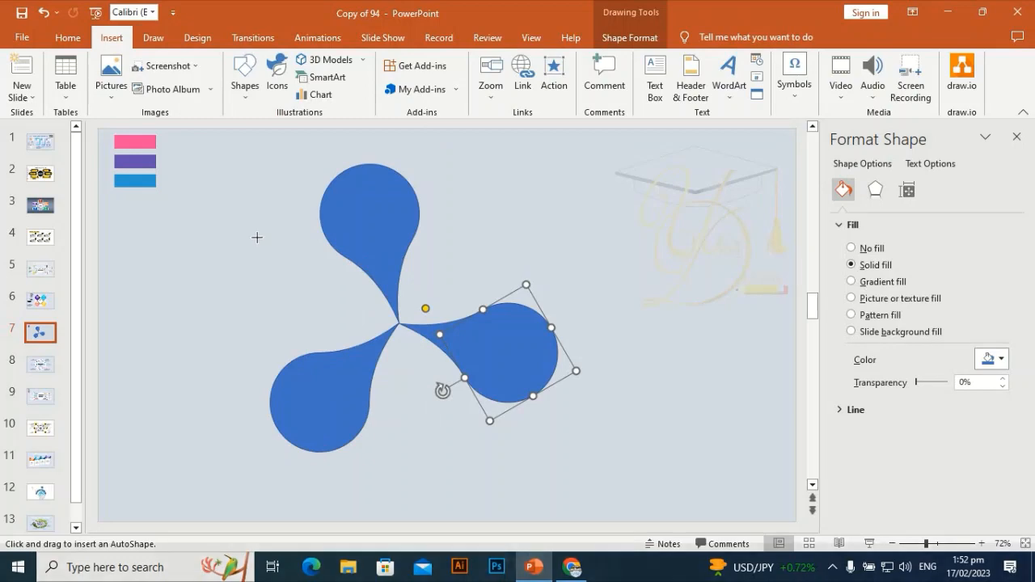
pyautogui.moveTo(256, 236)
pyautogui.mouseDown()
pyautogui.moveTo(323, 329)
pyautogui.moveTo(367, 346)
pyautogui.mouseUp()
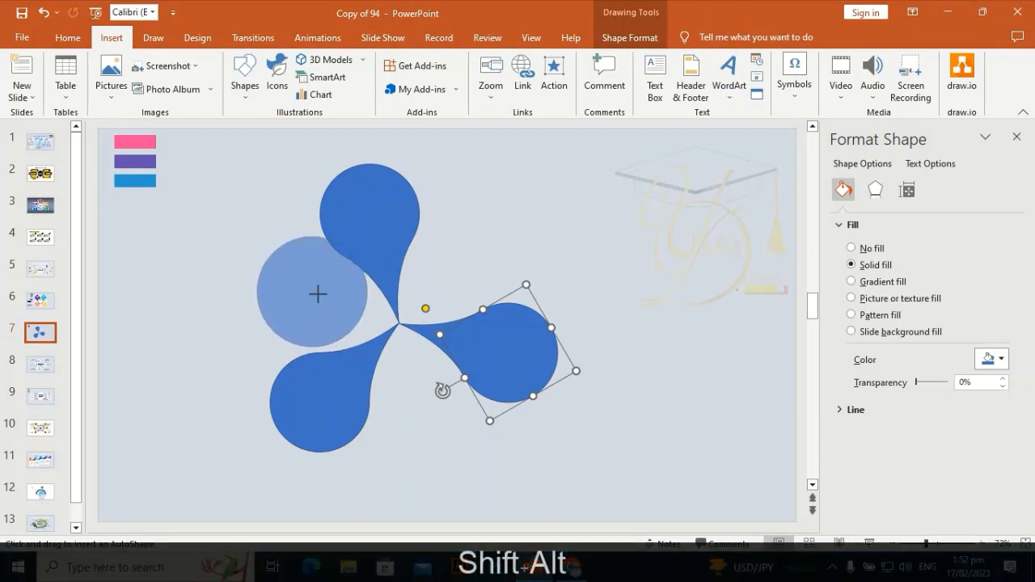
# Move the circle over the point where the three teardrop tips meet and nudge it into the exact centre.
pyautogui.moveTo(319, 295); pyautogui.dragTo(404, 328)
pyautogui.press('alt')
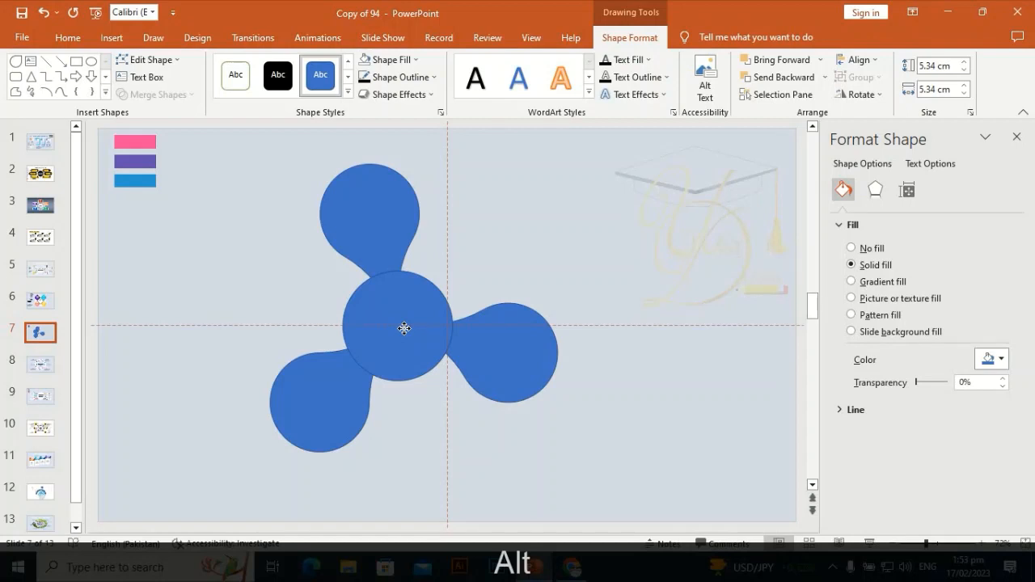
pyautogui.moveTo(403, 327); pyautogui.dragTo(399, 328)
pyautogui.click(420, 446)
pyautogui.click(417, 316)
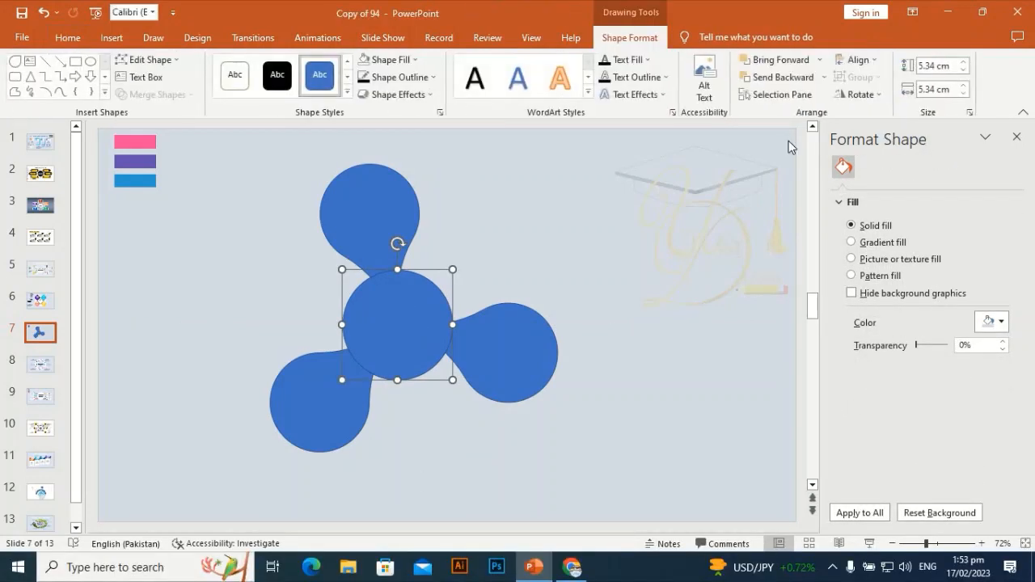
pyautogui.press('Up')
pyautogui.press('Up')
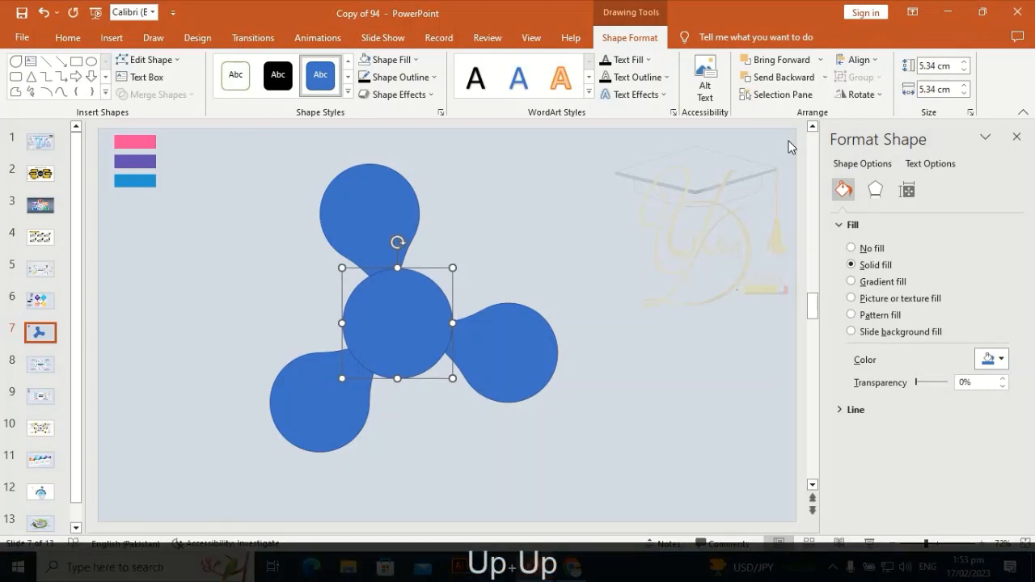
pyautogui.click(634, 249)
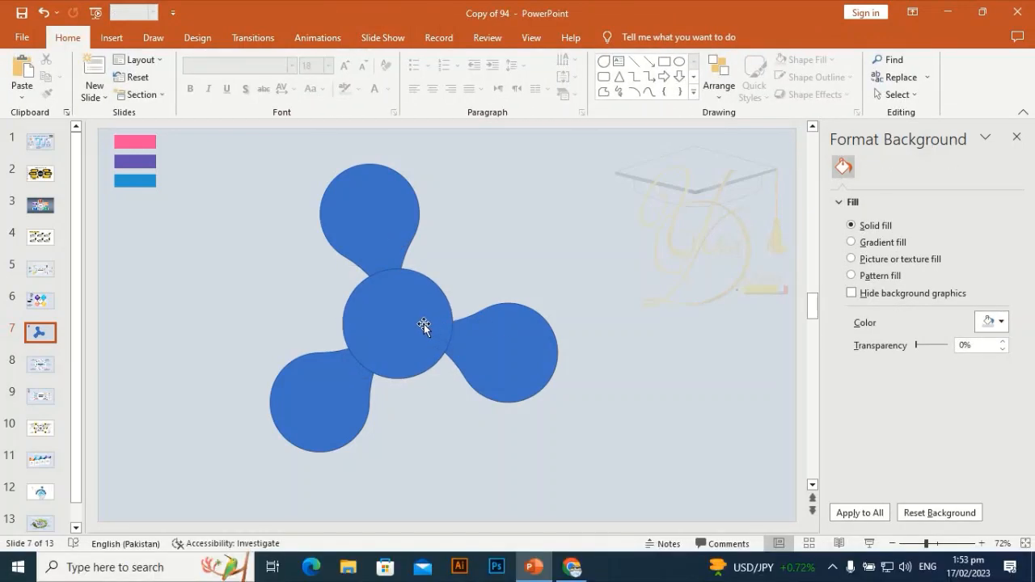
pyautogui.click(424, 323)
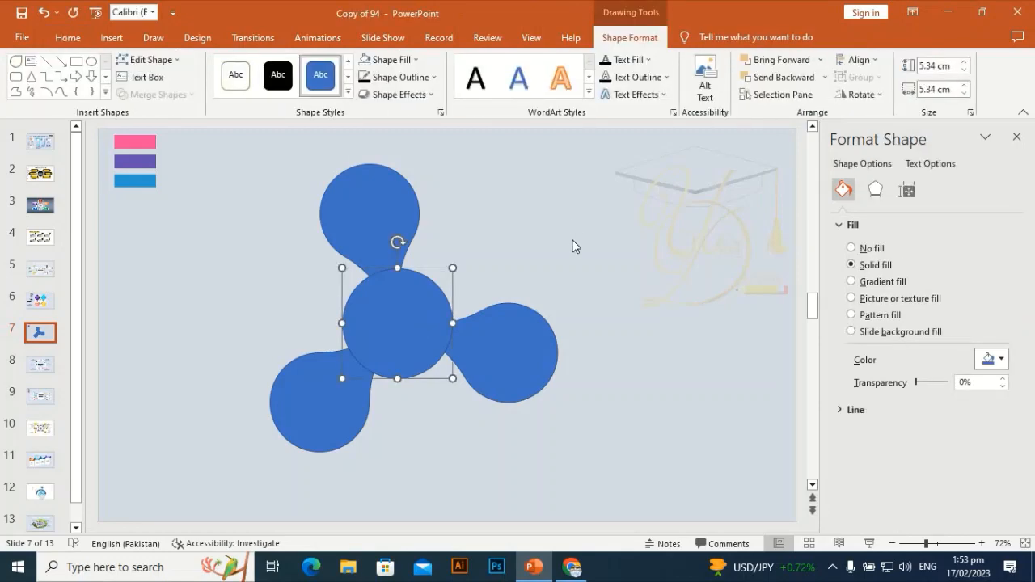
pyautogui.press('Right')
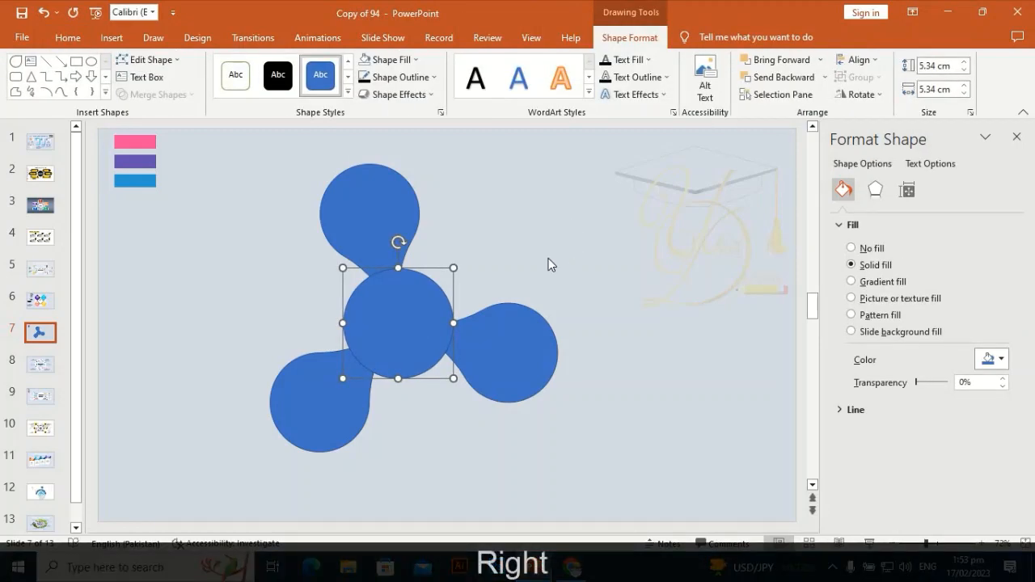
pyautogui.click(548, 259)
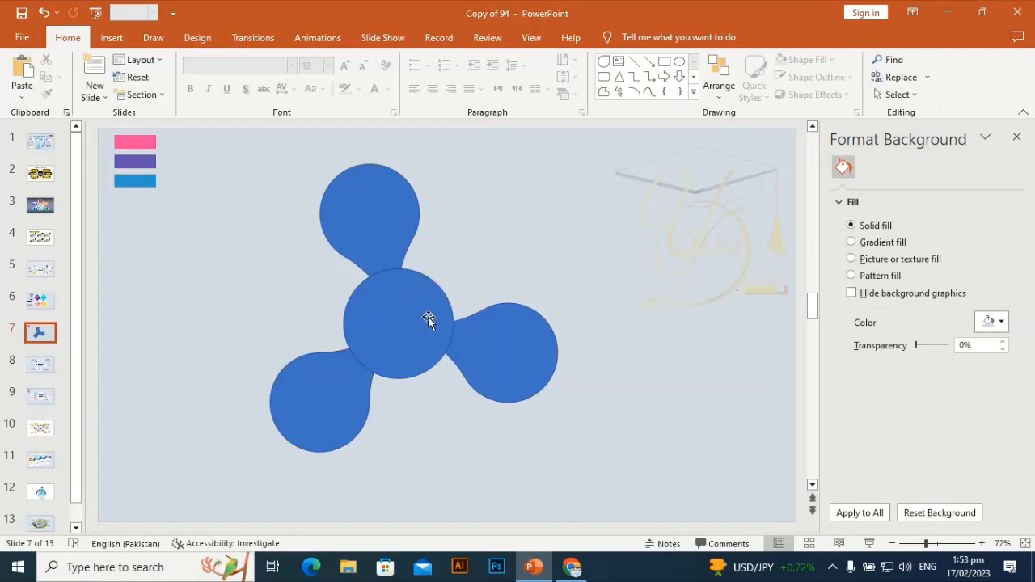
# Merge the three teardrops and the central circle into one shape with Union.
pyautogui.click(404, 351)
pyautogui.click(369, 175)
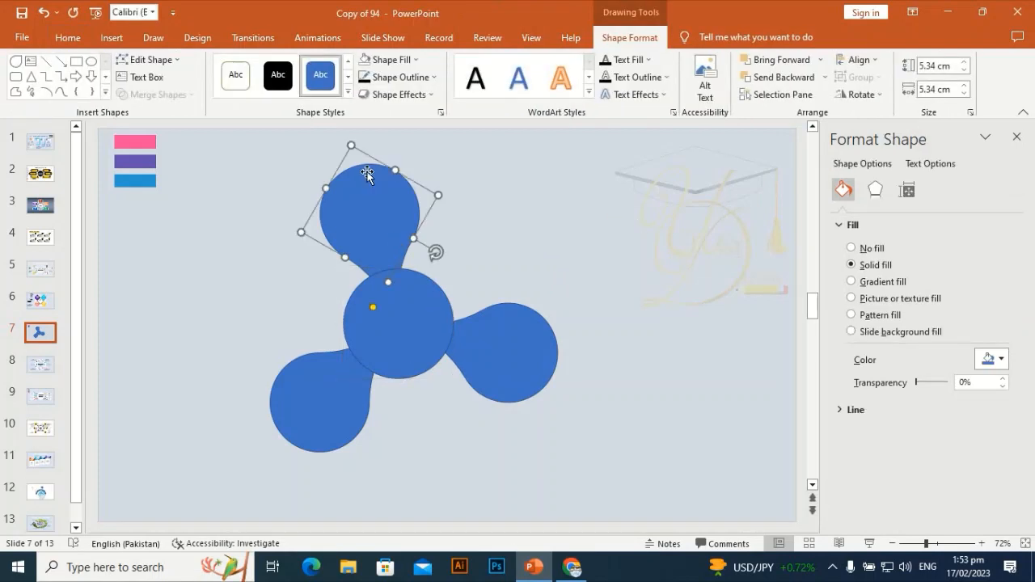
pyautogui.keyDown('shift'); pyautogui.click(347, 414); pyautogui.keyUp('shift')
pyautogui.keyDown('shift'); pyautogui.click(361, 326); pyautogui.keyUp('shift')
pyautogui.keyDown('shift'); pyautogui.click(482, 347); pyautogui.keyUp('shift')
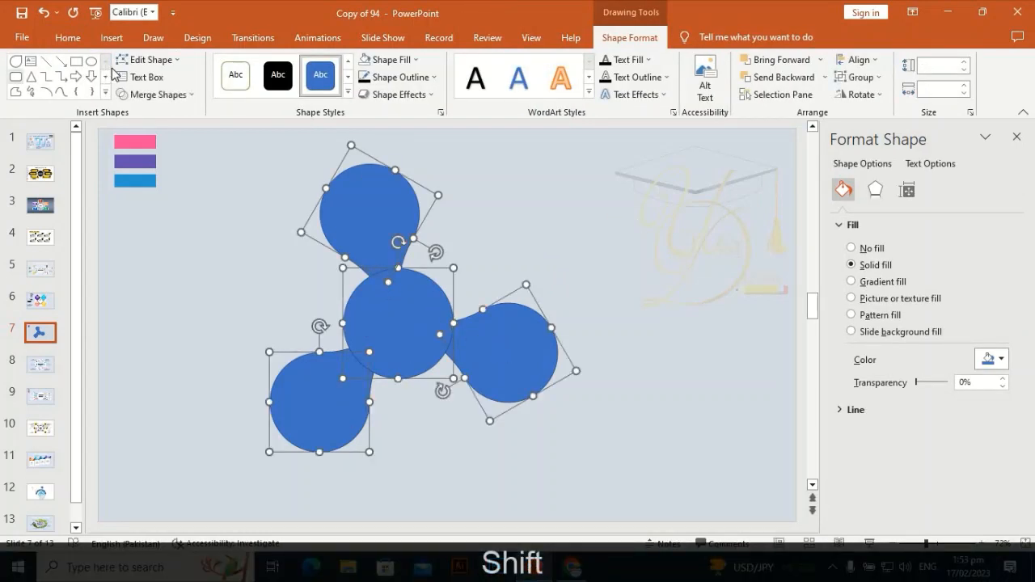
pyautogui.click(166, 94)
pyautogui.click(156, 111)
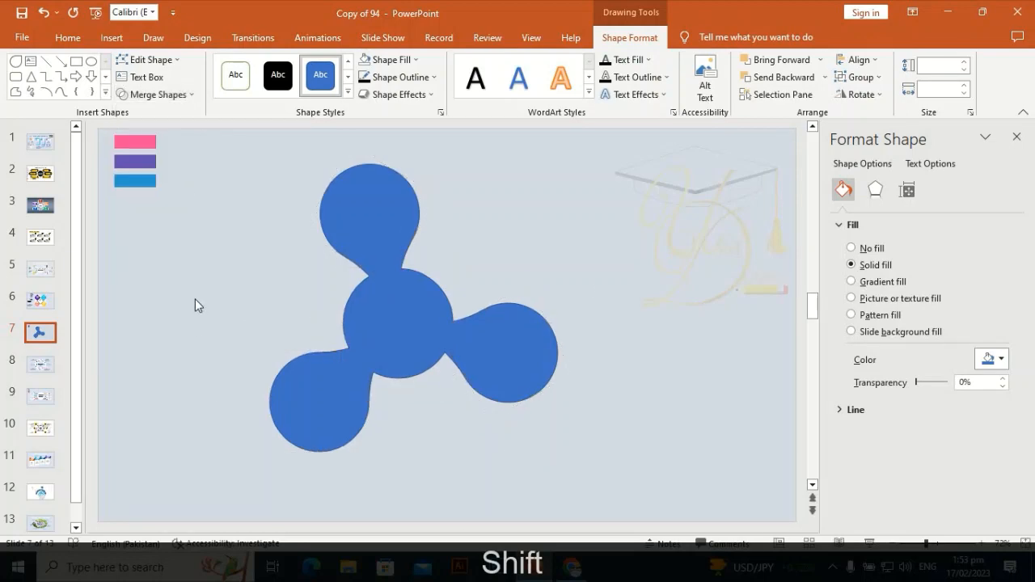
pyautogui.click(169, 291)
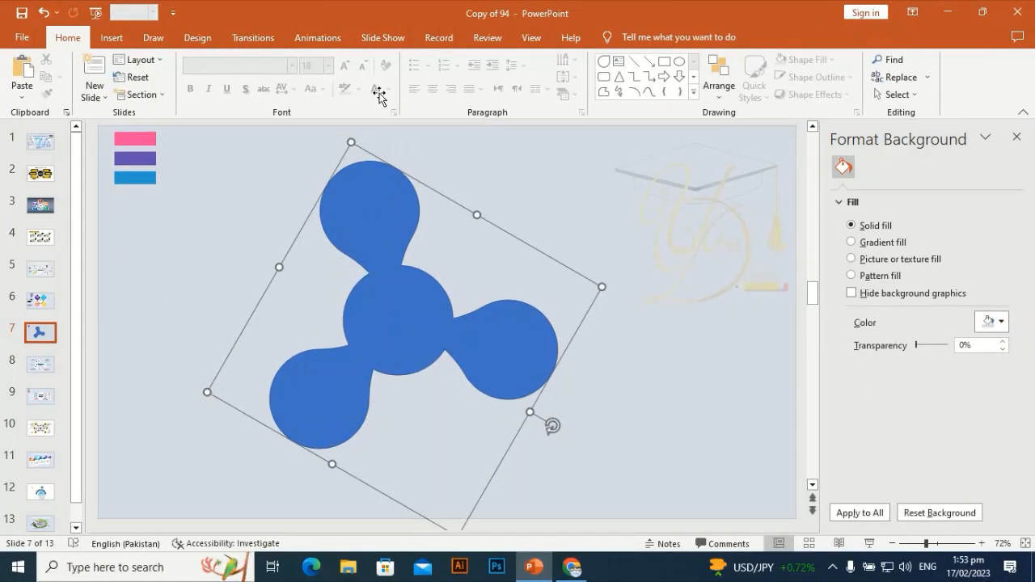
# Remove the merged shape's outline and fill it with white.
pyautogui.click(399, 77)
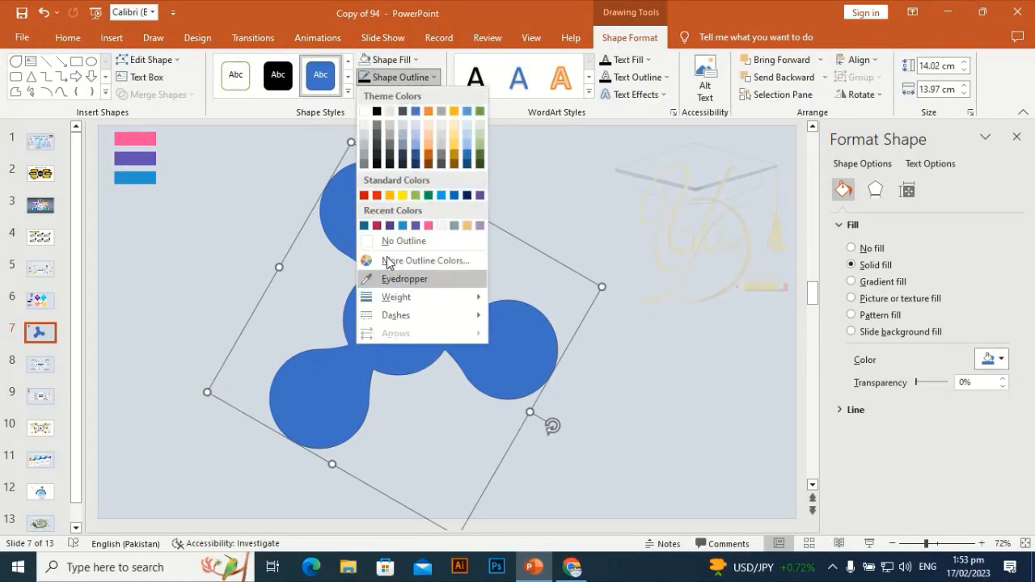
pyautogui.click(388, 241)
pyautogui.click(385, 59)
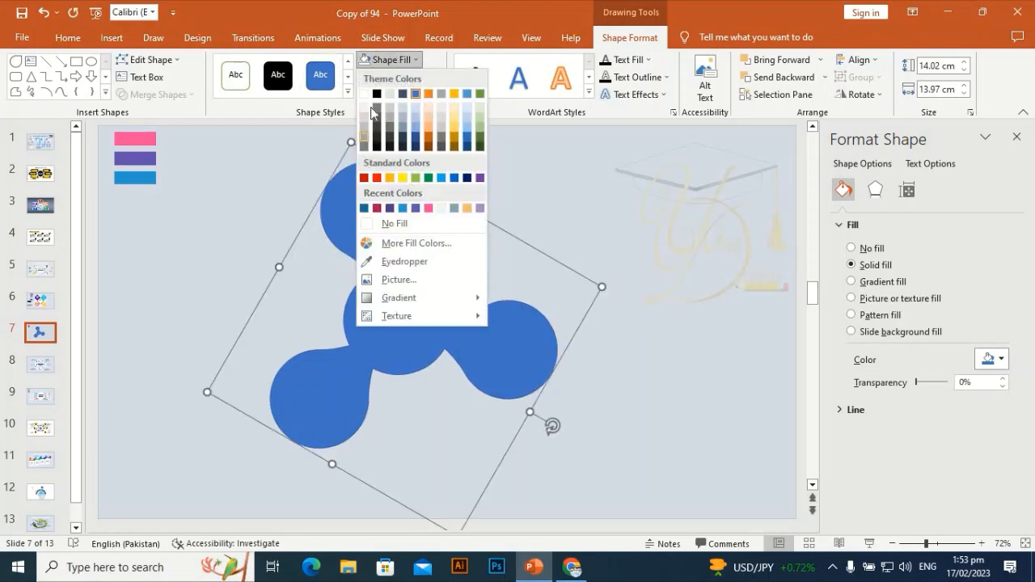
pyautogui.click(364, 94)
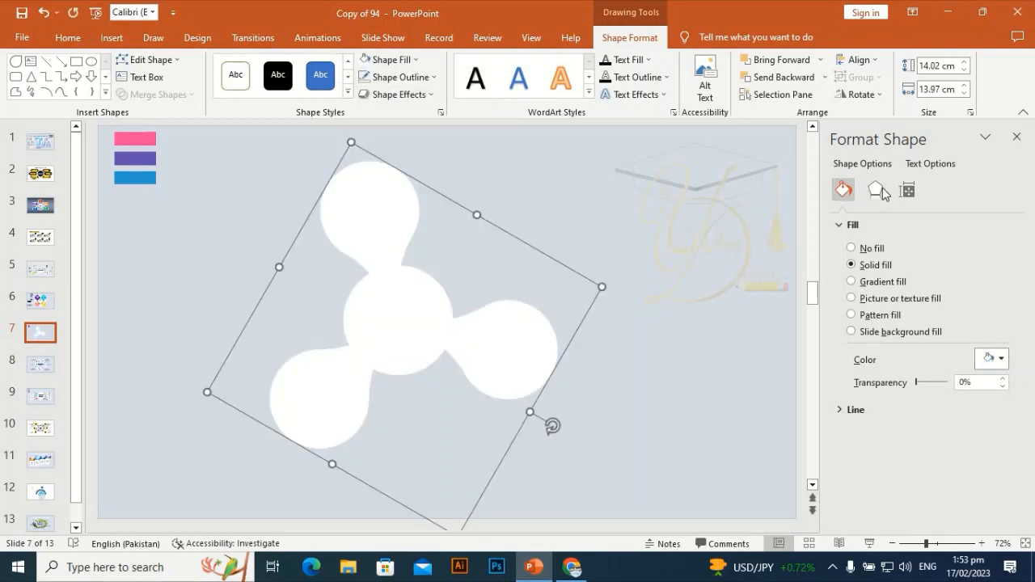
# Add an outer bottom-right offset shadow to the white shape with 75% transparency, 102% size and 9 pt blur.
pyautogui.click(878, 191)
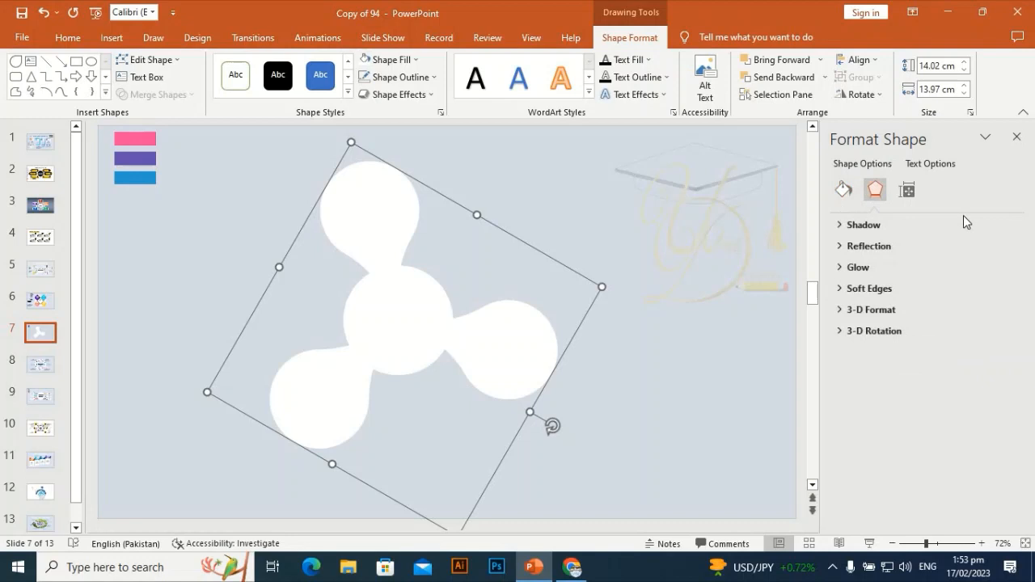
pyautogui.click(895, 229)
pyautogui.click(995, 247)
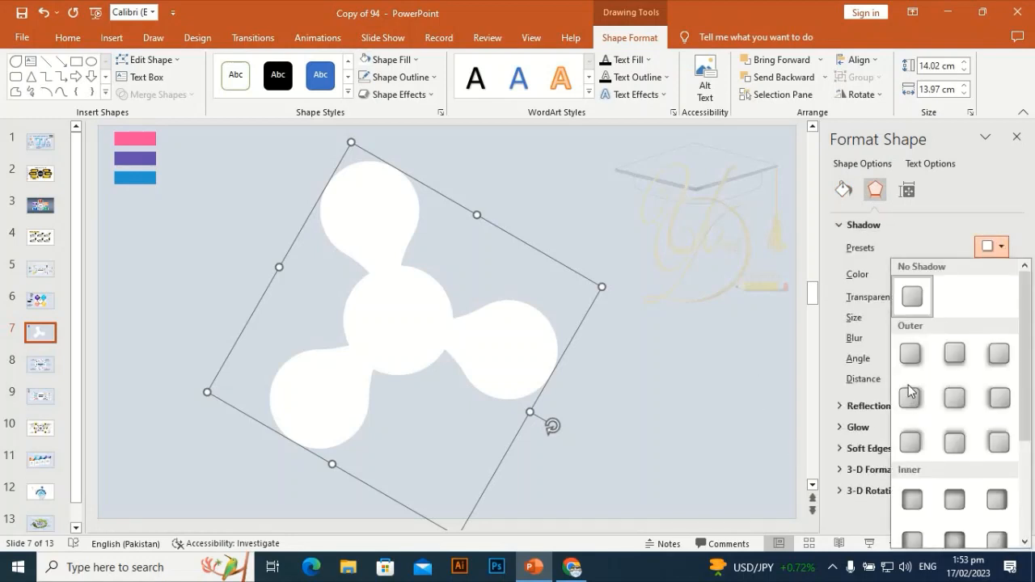
pyautogui.click(911, 353)
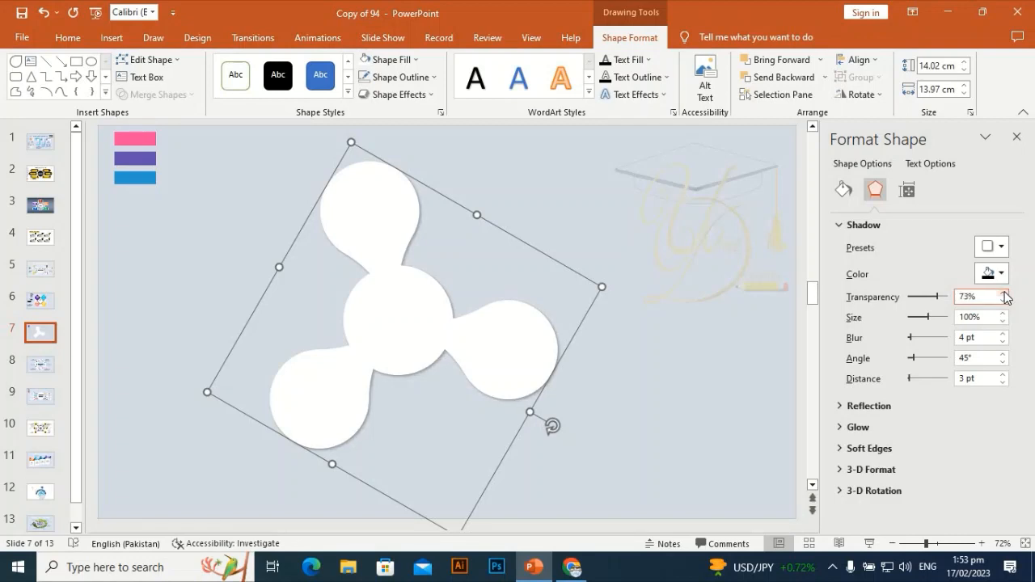
pyautogui.click(1005, 314)
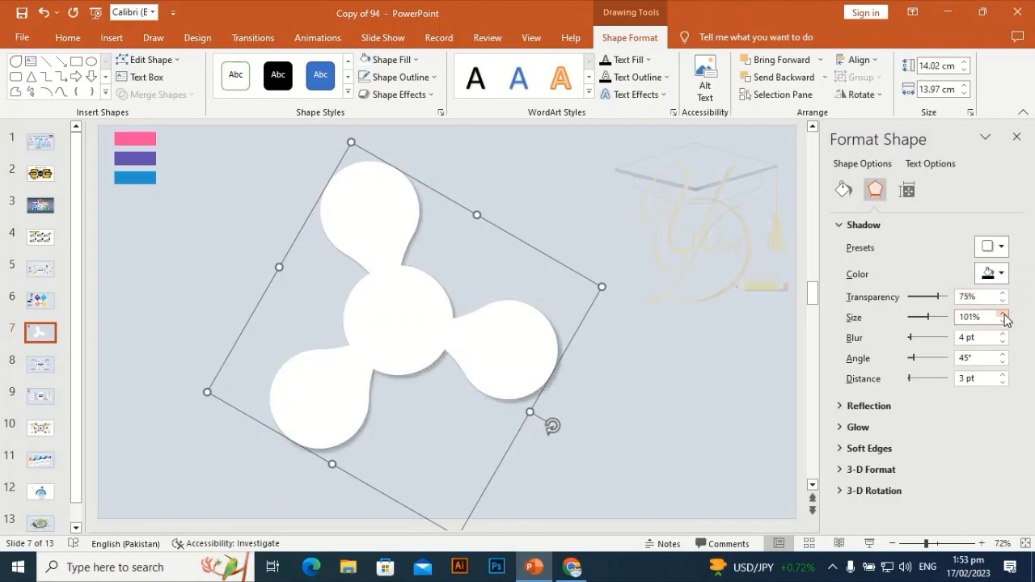
pyautogui.click(1004, 315)
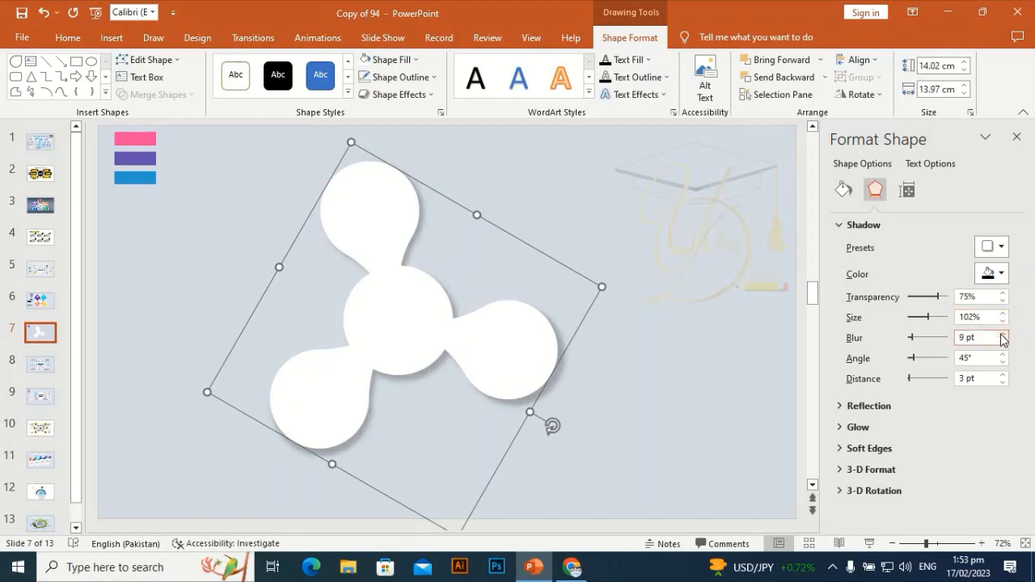
# Recolour the white shape's shadow with a lighter blue theme shade.
pyautogui.click(1001, 273)
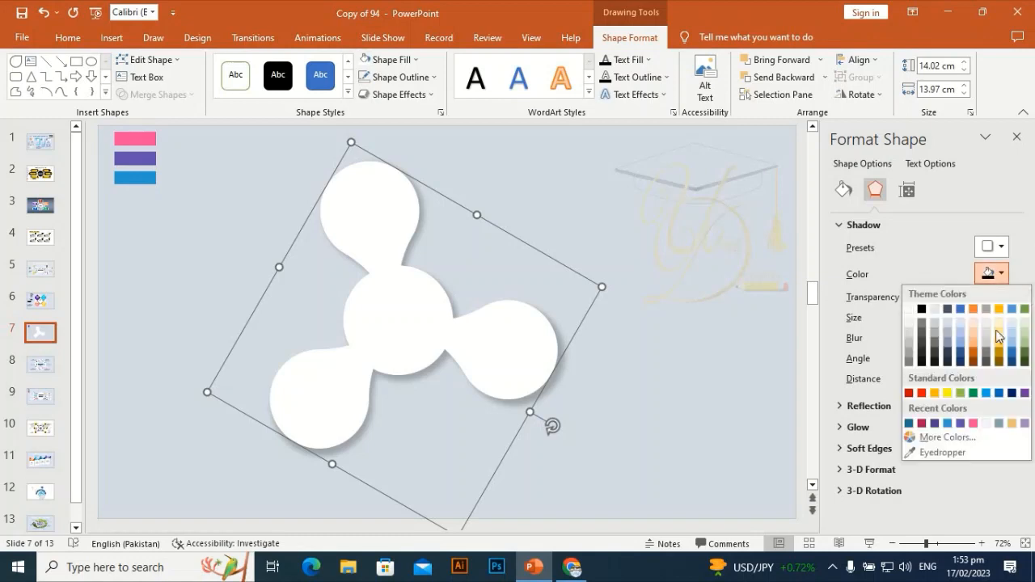
pyautogui.click(1011, 354)
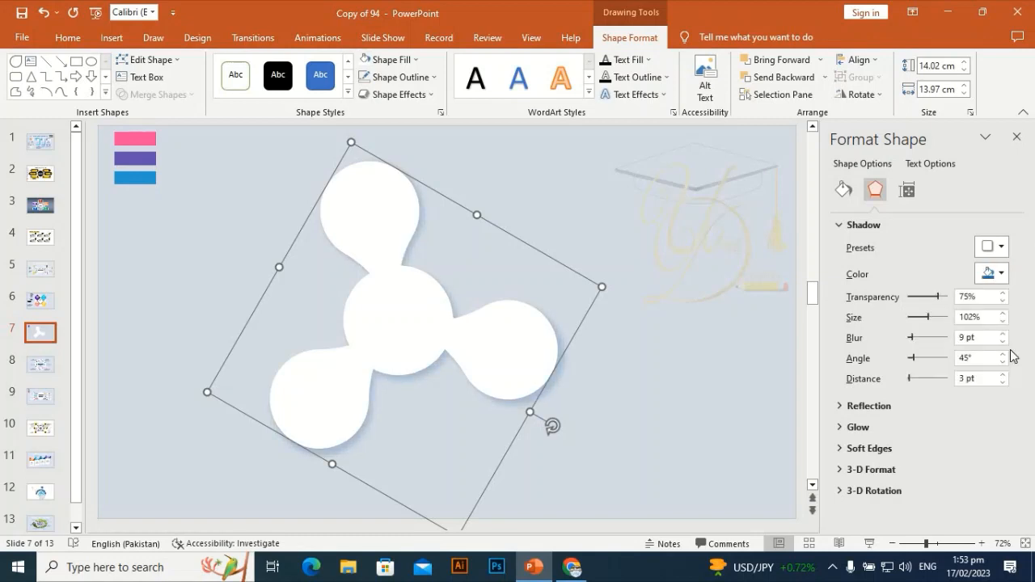
pyautogui.click(1000, 273)
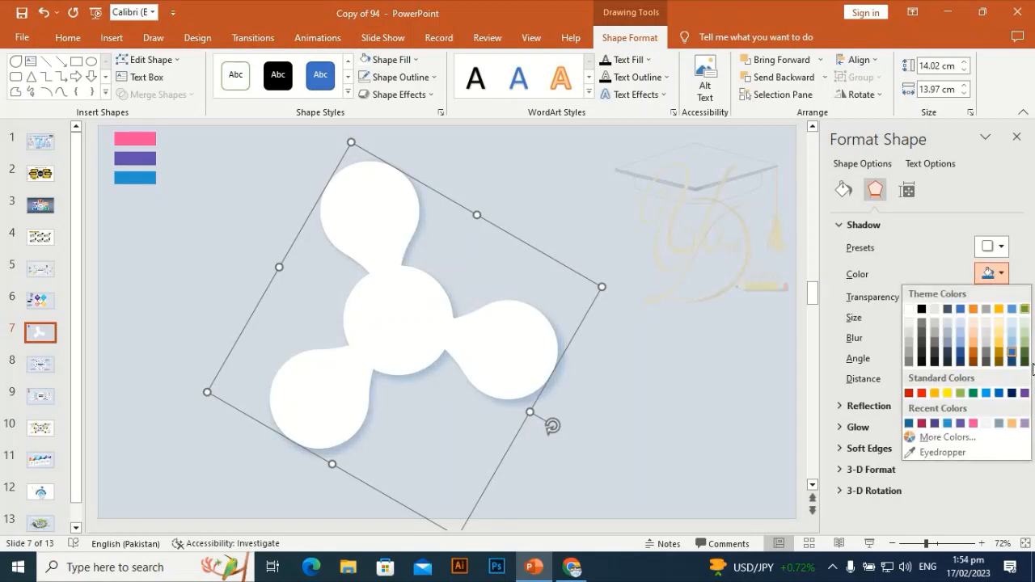
pyautogui.click(1011, 348)
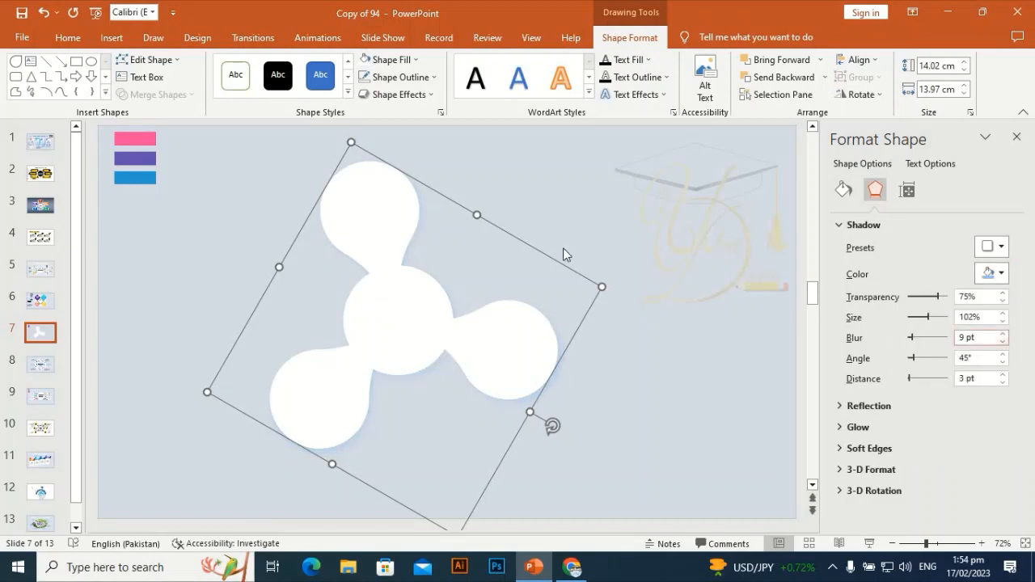
# Shift the white three-armed shape slightly right and down, closer to the middle of the slide.
pyautogui.click(561, 207)
pyautogui.moveTo(441, 321); pyautogui.dragTo(478, 335)
pyautogui.click(226, 238)
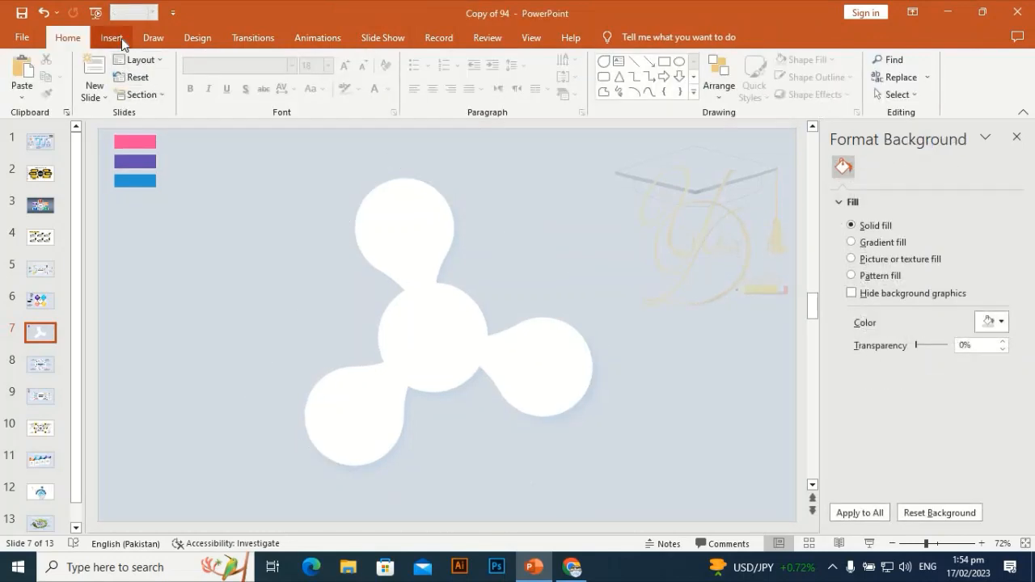
# Draw a donut about 12.99 cm across centred over the white three-armed shape and thin it to a narrow ring.
pyautogui.click(113, 37)
pyautogui.click(245, 89)
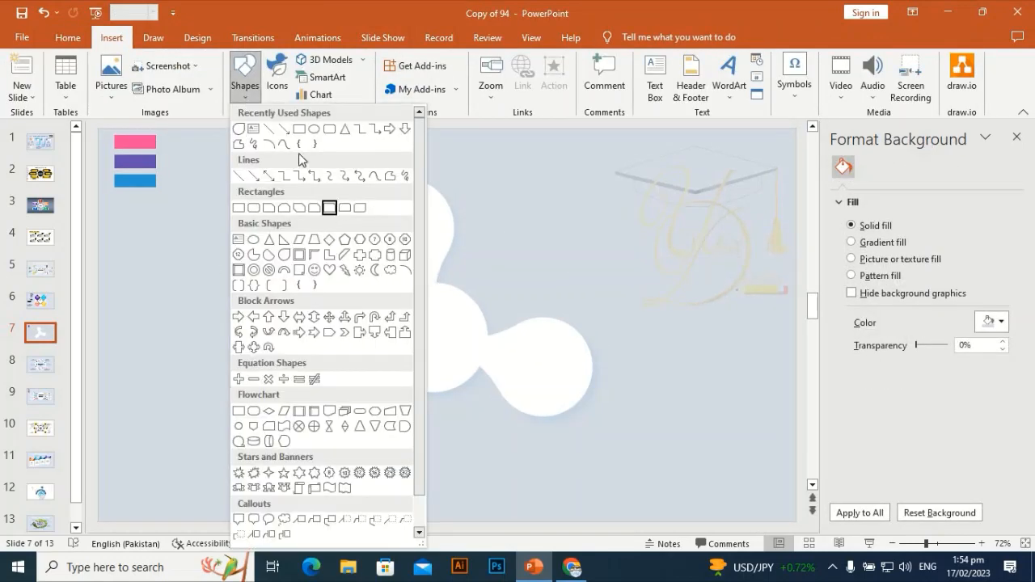
pyautogui.click(254, 270)
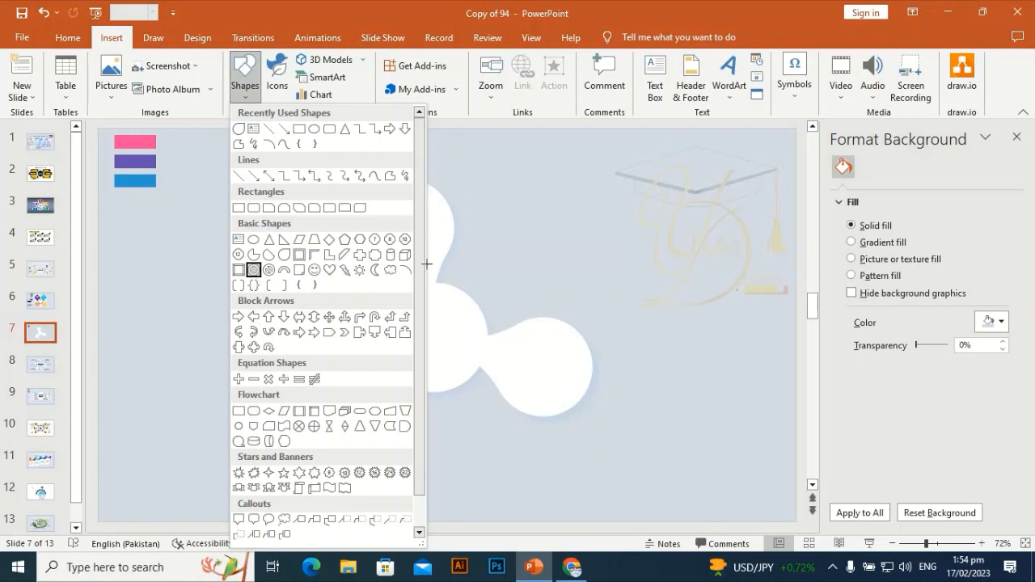
pyautogui.moveTo(296, 244); pyautogui.dragTo(521, 392)
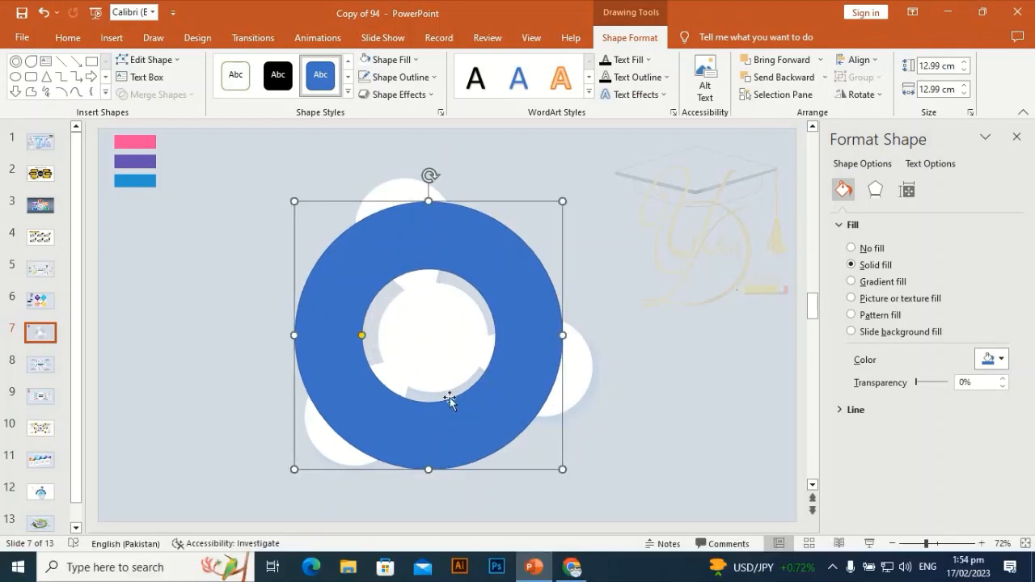
pyautogui.moveTo(360, 336); pyautogui.dragTo(314, 343)
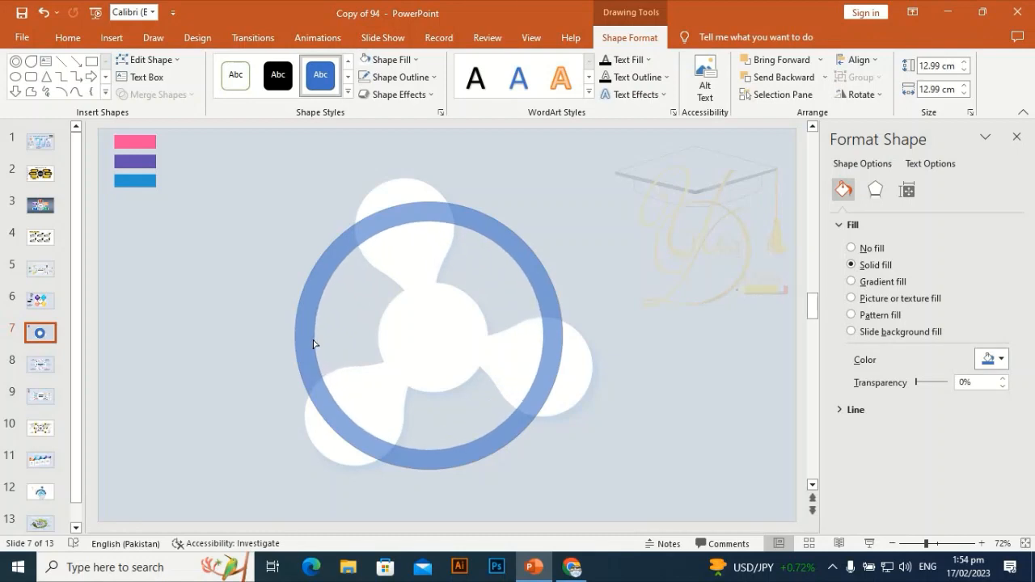
pyautogui.moveTo(314, 343); pyautogui.dragTo(314, 337)
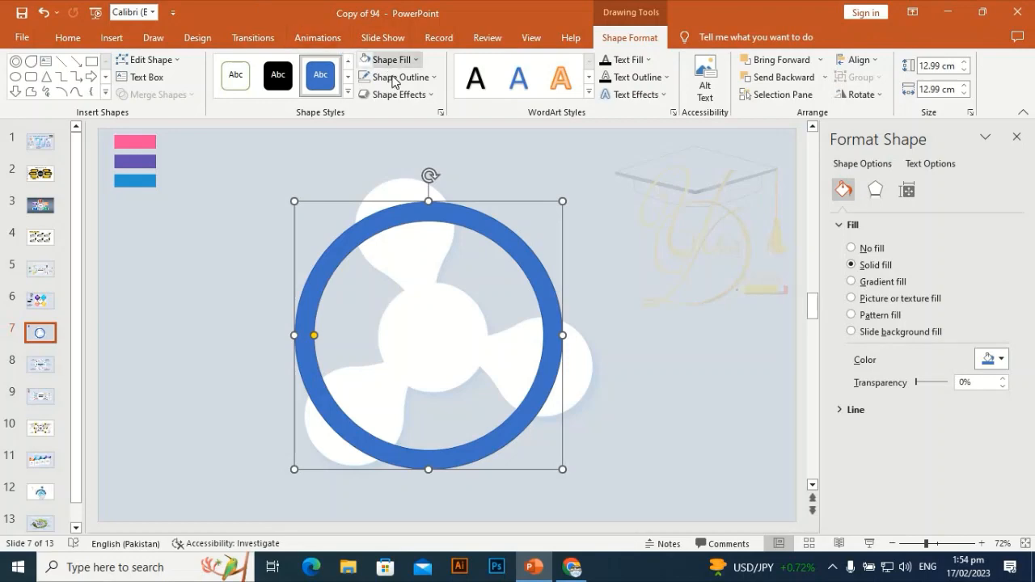
# Draw a narrow rectangle about 1.07 cm wide and 7.58 cm tall from the upper arm down into the central circle.
pyautogui.click(112, 37)
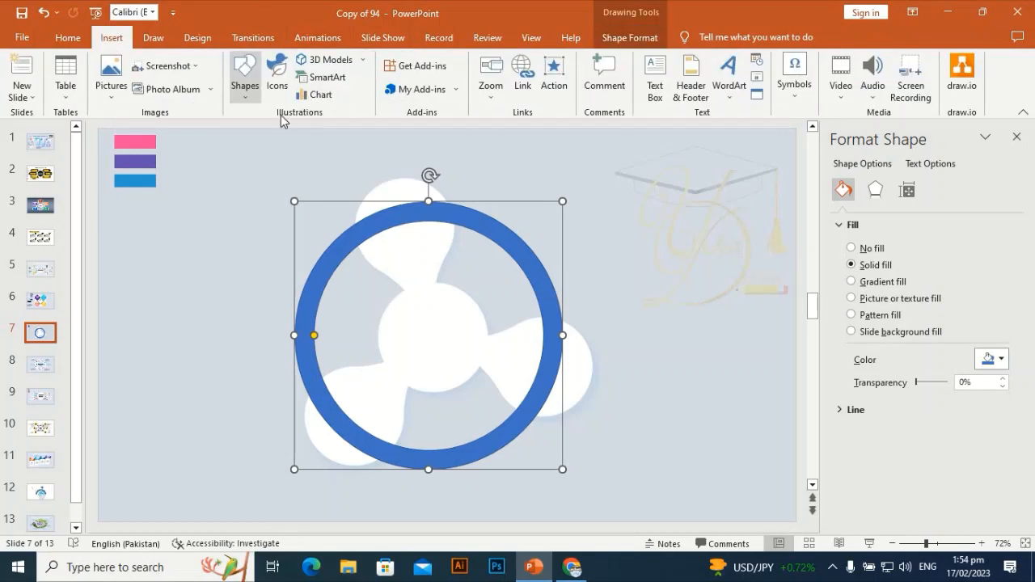
pyautogui.click(243, 71)
pyautogui.click(310, 139)
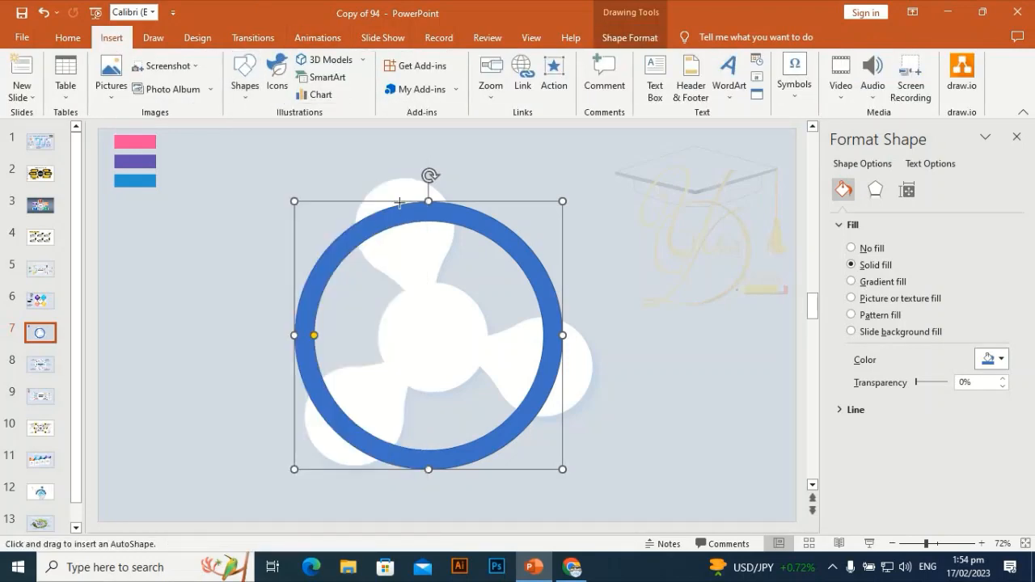
pyautogui.moveTo(395, 198)
pyautogui.mouseDown()
pyautogui.moveTo(416, 266)
pyautogui.moveTo(415, 343)
pyautogui.mouseUp()
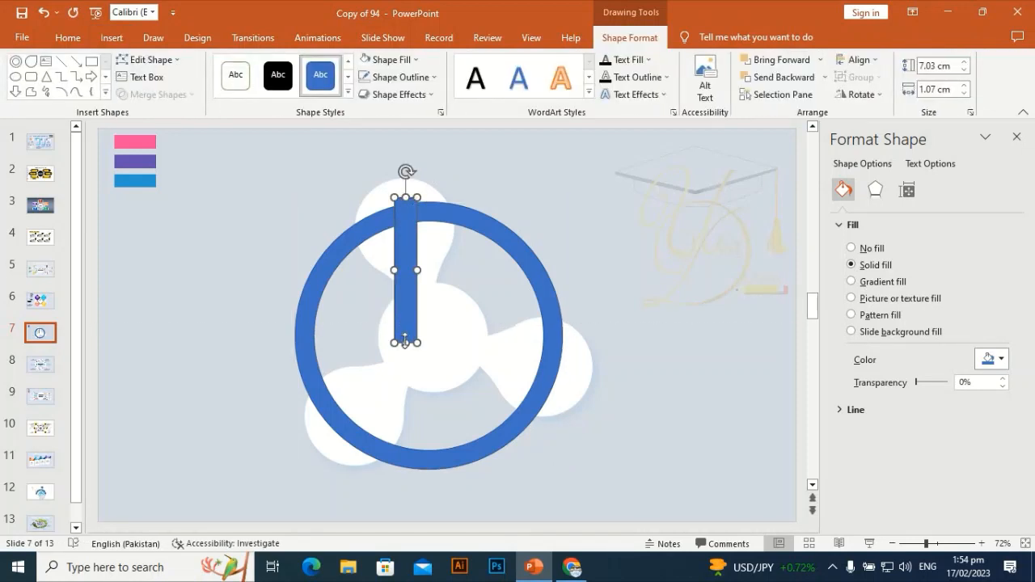
pyautogui.moveTo(407, 344); pyautogui.dragTo(409, 354)
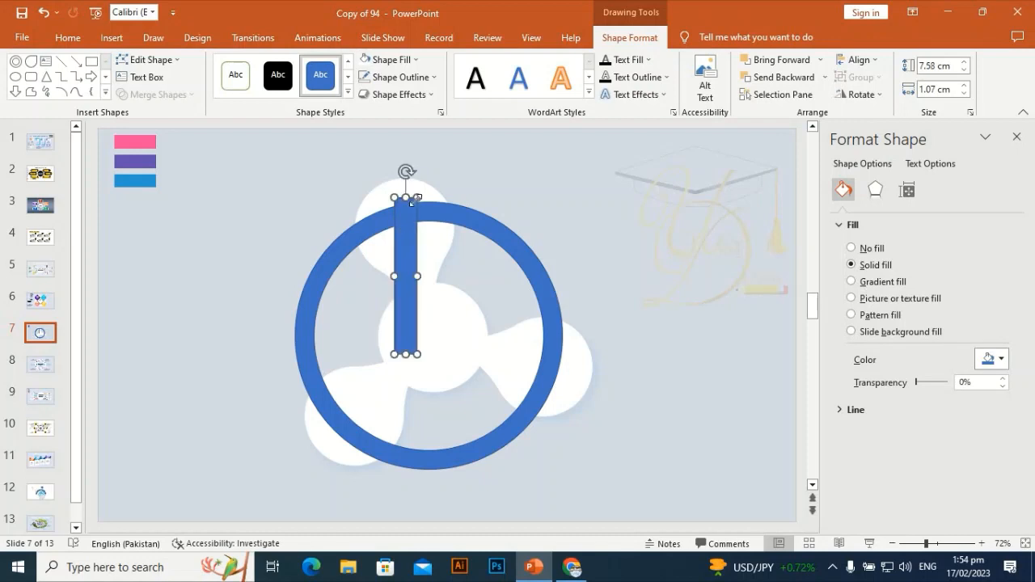
# Rotate the bar slightly counterclockwise and reposition it to run along the upper arm from the ring's centre.
pyautogui.moveTo(406, 171); pyautogui.dragTo(372, 173)
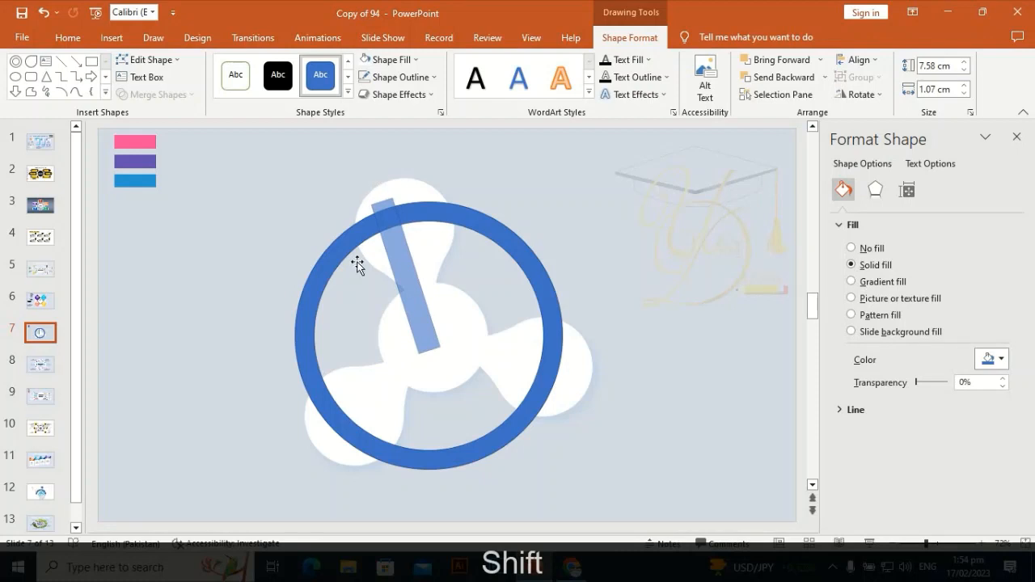
pyautogui.moveTo(413, 295)
pyautogui.mouseDown()
pyautogui.moveTo(422, 288)
pyautogui.moveTo(409, 277)
pyautogui.mouseUp()
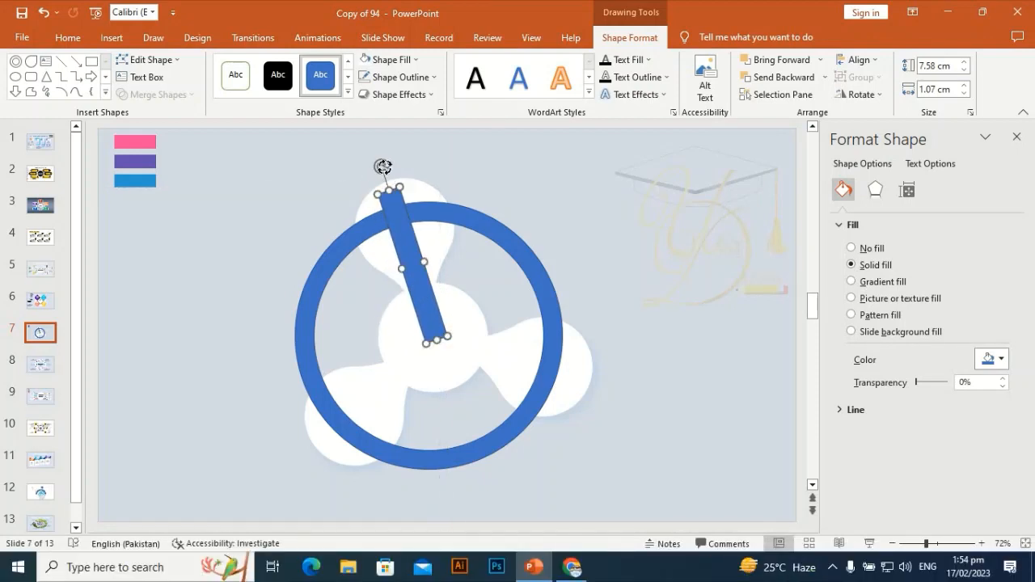
pyautogui.moveTo(383, 167); pyautogui.dragTo(391, 165)
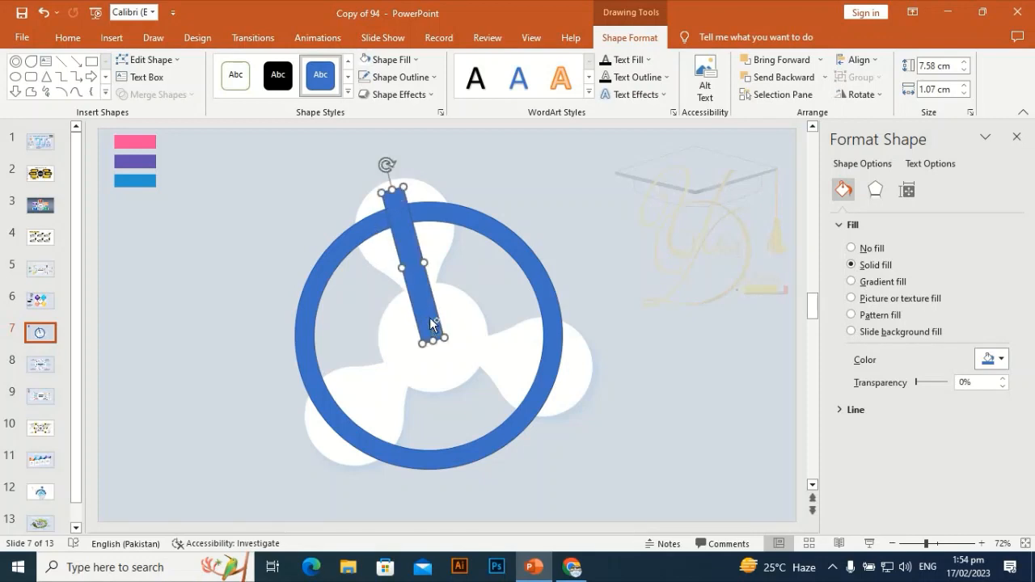
# Duplicate the bar, rotate the copy clockwise and place it along the right arm, starting at the ring's centre.
pyautogui.hotkey('ctrl', 'd')
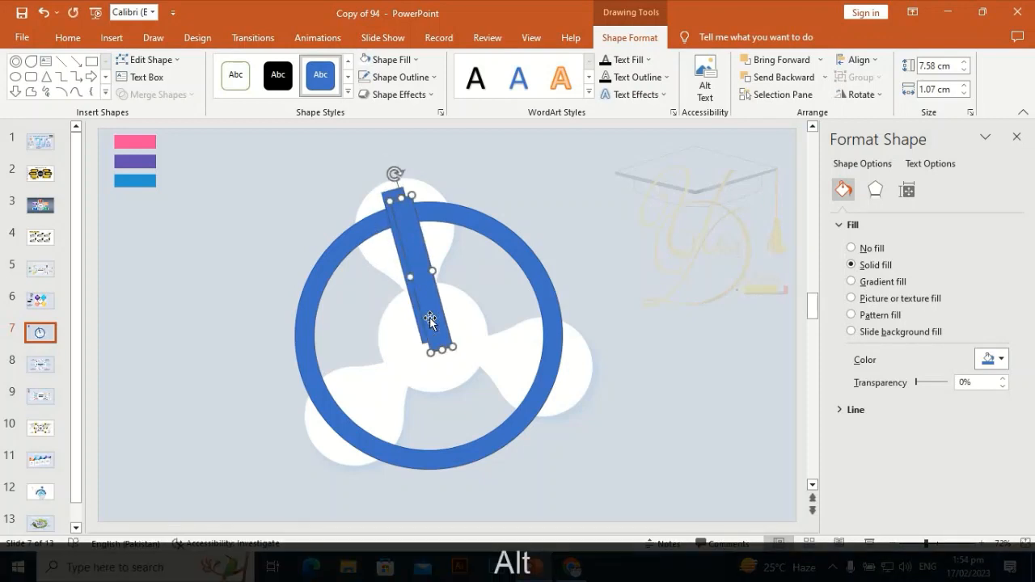
pyautogui.hotkey('alt', 'Right')
pyautogui.hotkey('alt', 'Right')
pyautogui.hotkey('alt', 'Right')
pyautogui.hotkey('alt', 'Right')
pyautogui.hotkey('alt', 'Right')
pyautogui.hotkey('alt', 'Right')
pyautogui.hotkey('alt', 'Right')
pyautogui.hotkey('alt', 'Right')
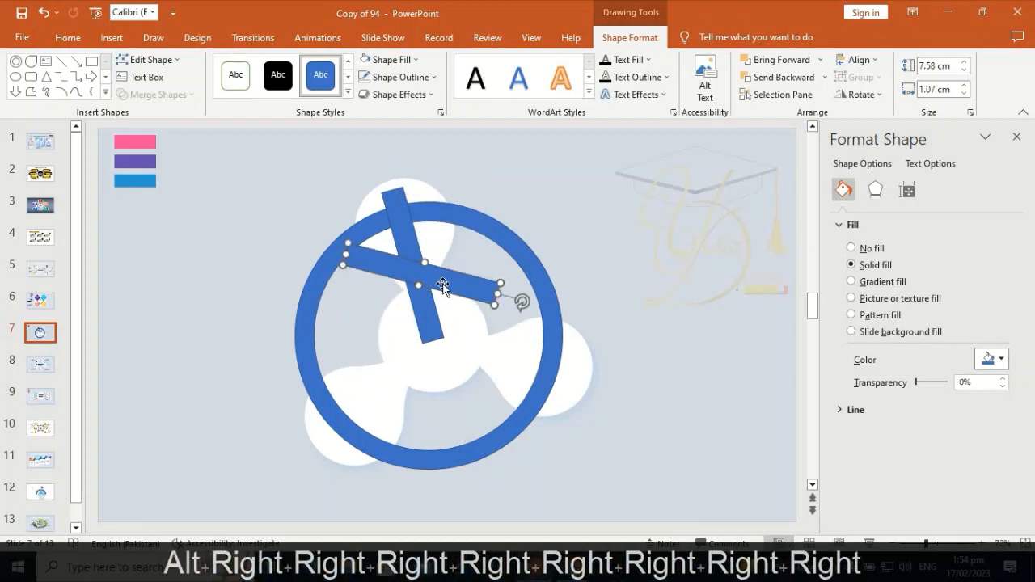
pyautogui.moveTo(446, 281); pyautogui.dragTo(526, 365)
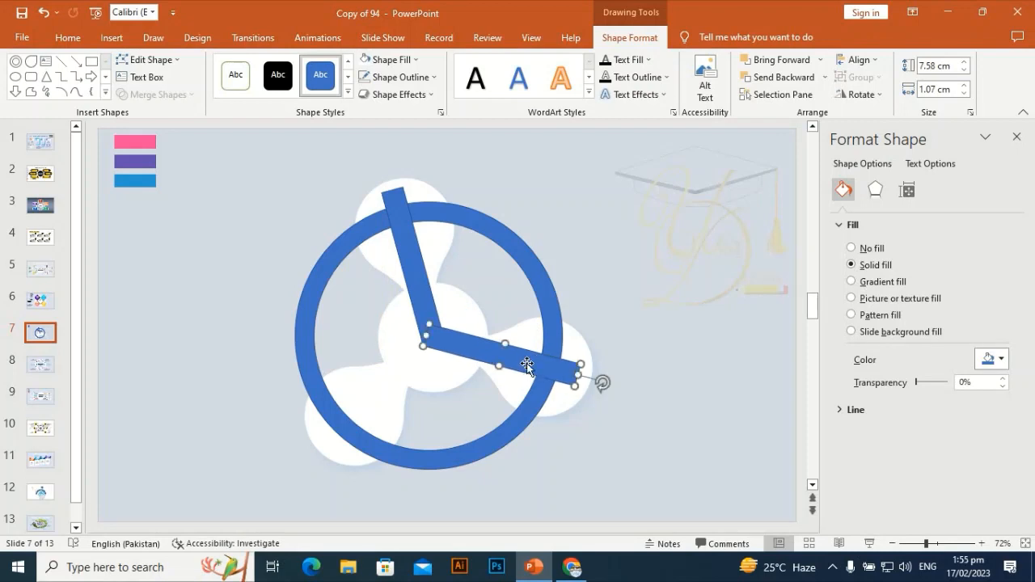
# Duplicate the right arm's bar, rotate the copy clockwise and place it along the lower-left arm from the ring's centre.
pyautogui.hotkey('ctrl', 'd')
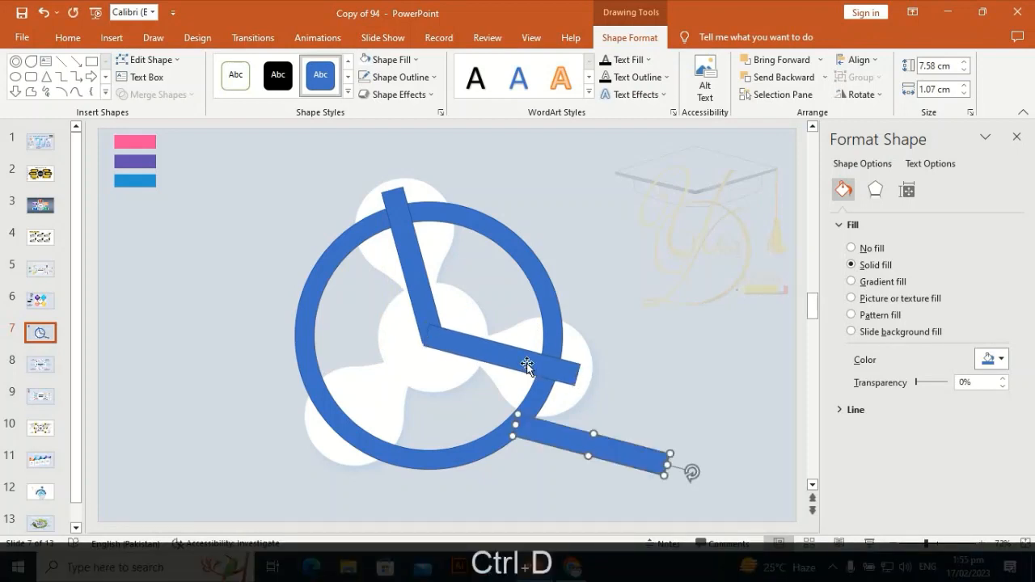
pyautogui.hotkey('alt', 'Right')
pyautogui.hotkey('alt', 'Right')
pyautogui.hotkey('alt', 'Right')
pyautogui.hotkey('alt', 'Right')
pyautogui.hotkey('alt', 'Right')
pyautogui.hotkey('alt', 'Right')
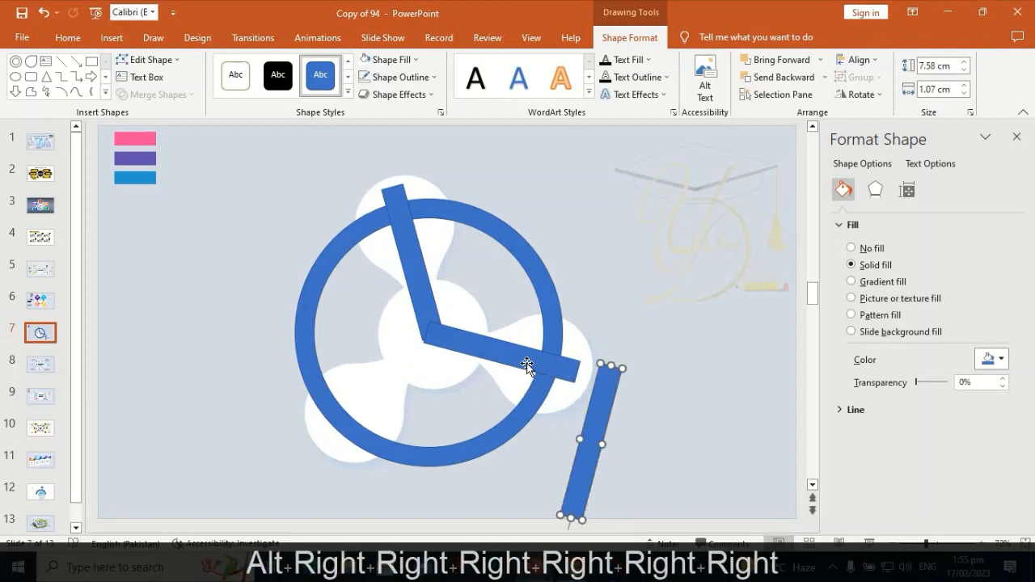
pyautogui.hotkey('alt', 'Right')
pyautogui.hotkey('alt', 'Right')
pyautogui.moveTo(570, 466); pyautogui.dragTo(362, 415)
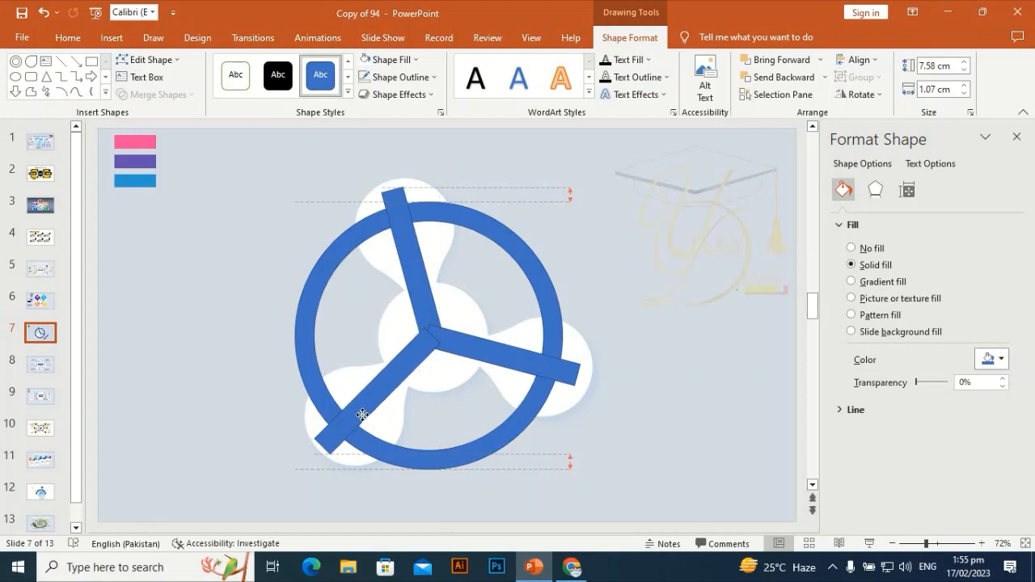
pyautogui.moveTo(364, 415); pyautogui.dragTo(364, 415)
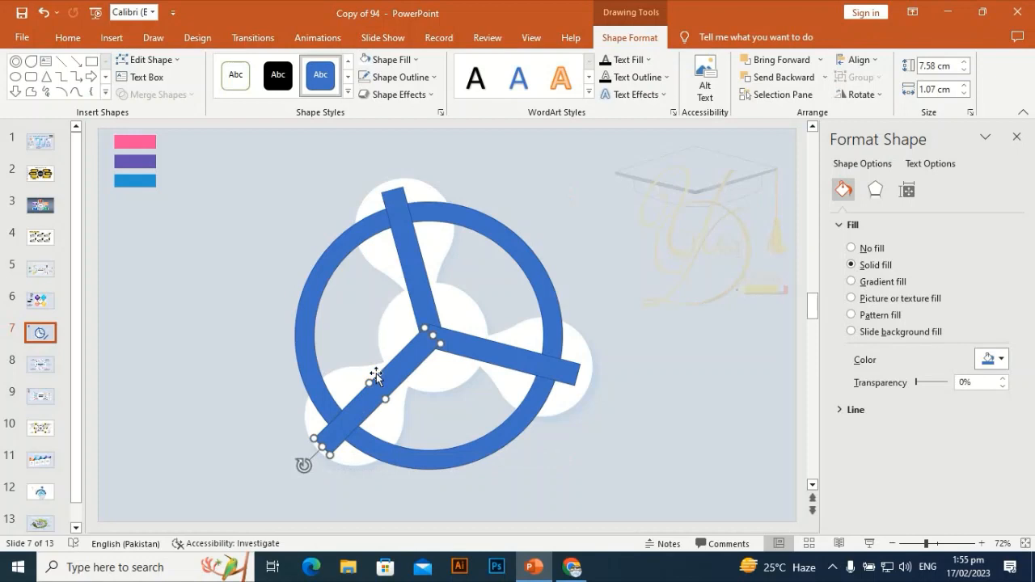
# Fragment the three bars together with the blue ring.
pyautogui.keyDown('shift'); pyautogui.click(406, 247); pyautogui.keyUp('shift')
pyautogui.keyDown('shift'); pyautogui.click(521, 356); pyautogui.keyUp('shift')
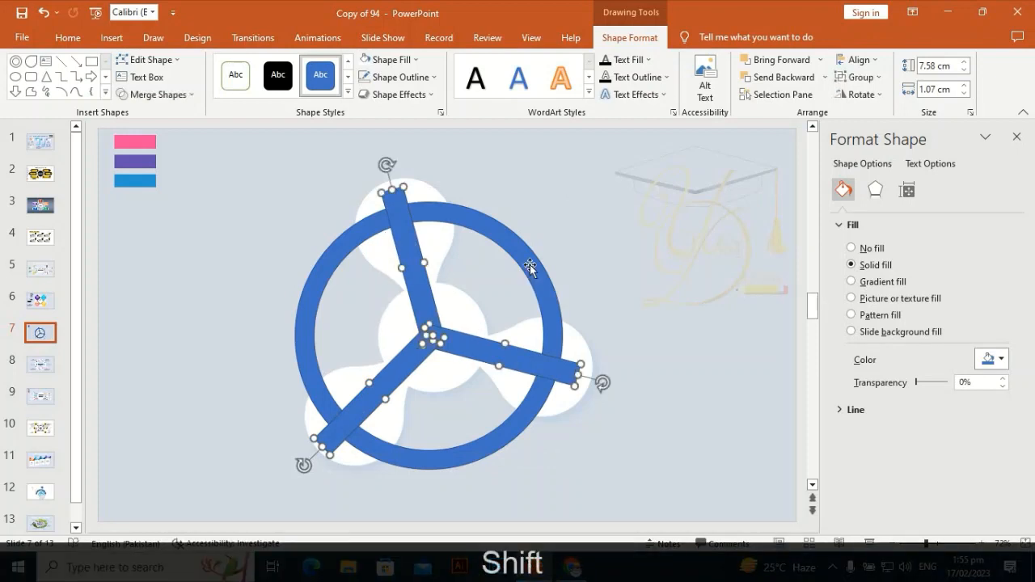
pyautogui.keyDown('shift'); pyautogui.click(526, 268); pyautogui.keyUp('shift')
pyautogui.click(158, 95)
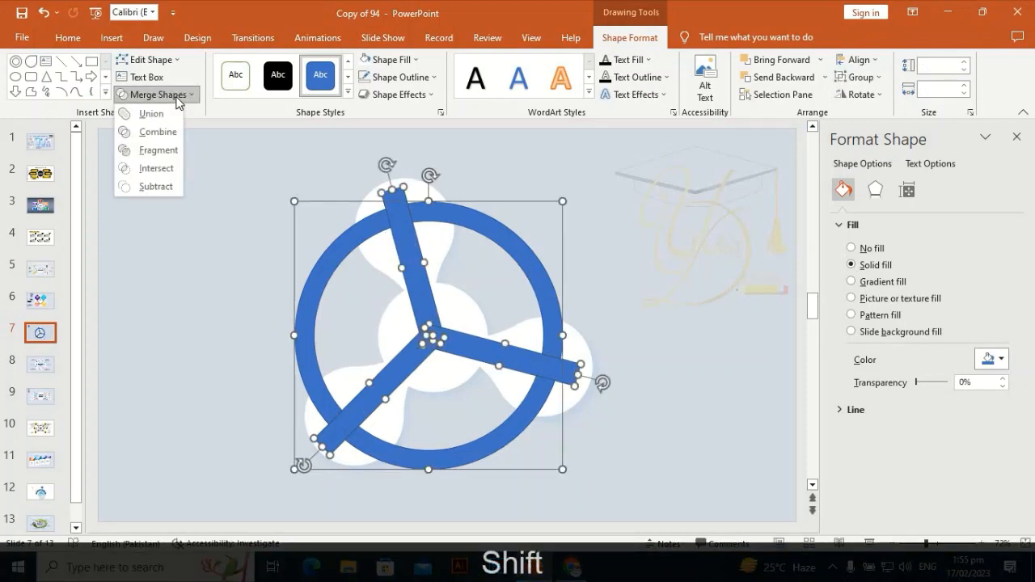
pyautogui.click(168, 153)
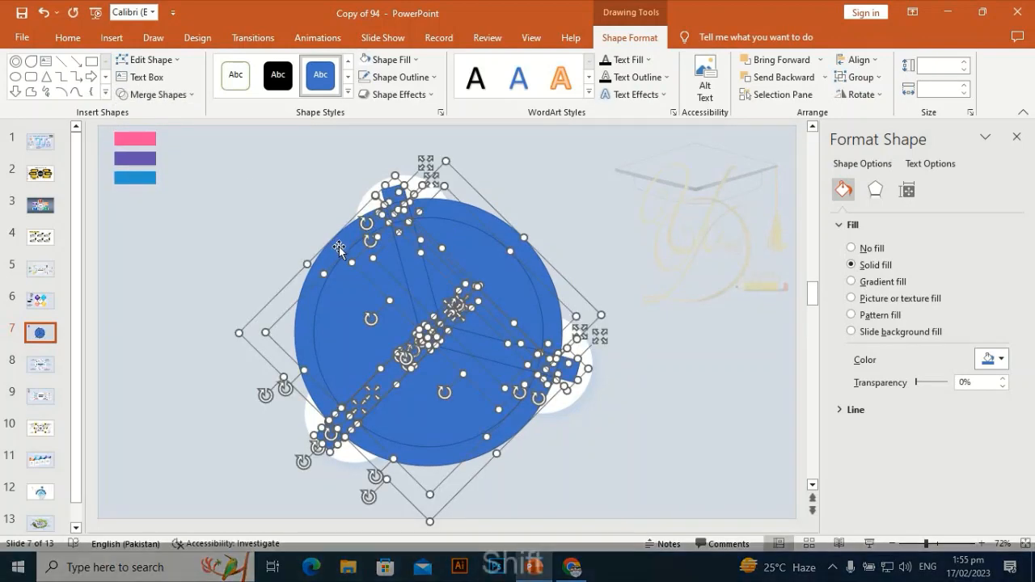
# Delete all the fragments except the three main arcs of the ring.
pyautogui.keyDown('shift'); pyautogui.click(447, 223); pyautogui.keyUp('shift')
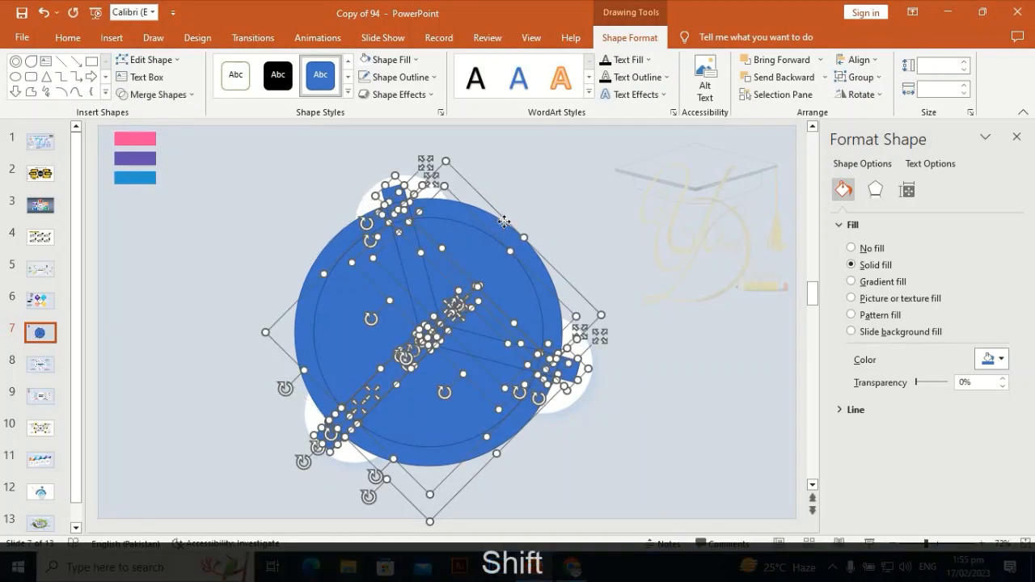
pyautogui.keyDown('shift'); pyautogui.click(504, 222); pyautogui.keyUp('shift')
pyautogui.keyDown('shift'); pyautogui.click(479, 459); pyautogui.keyUp('shift')
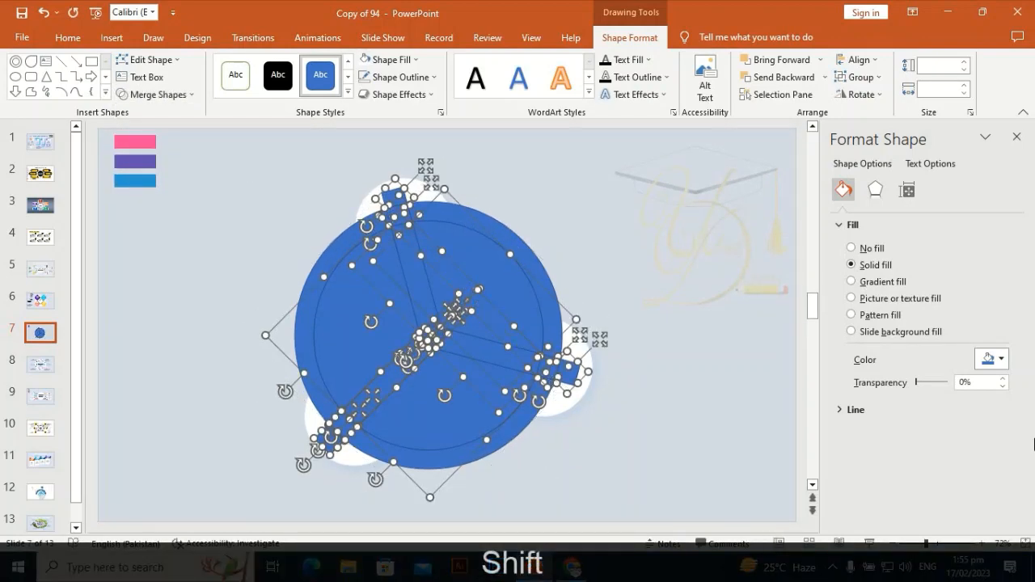
pyautogui.hotkey('shift', 'Delete')
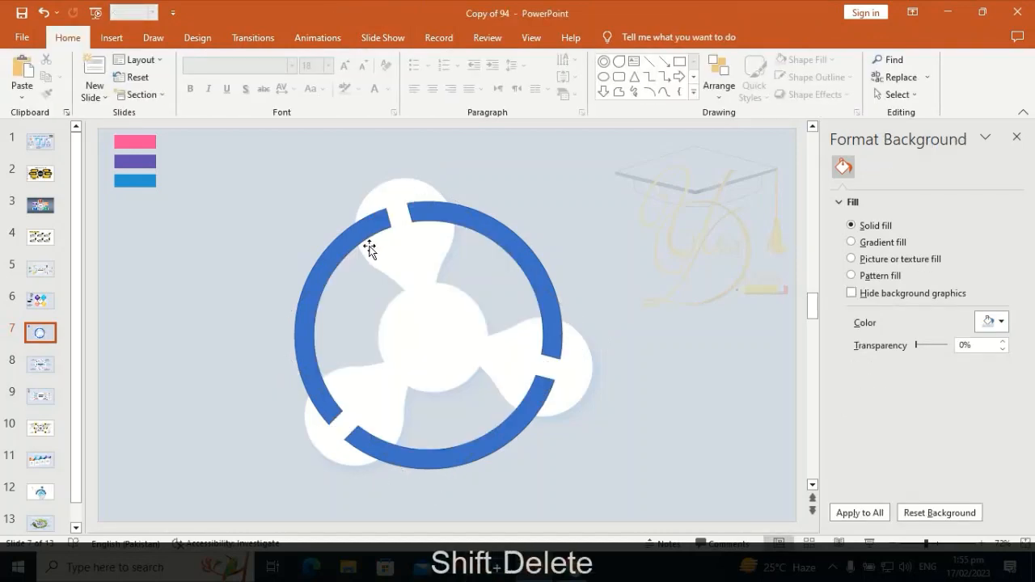
# Remove the outline from all three ring arcs.
pyautogui.click(351, 231)
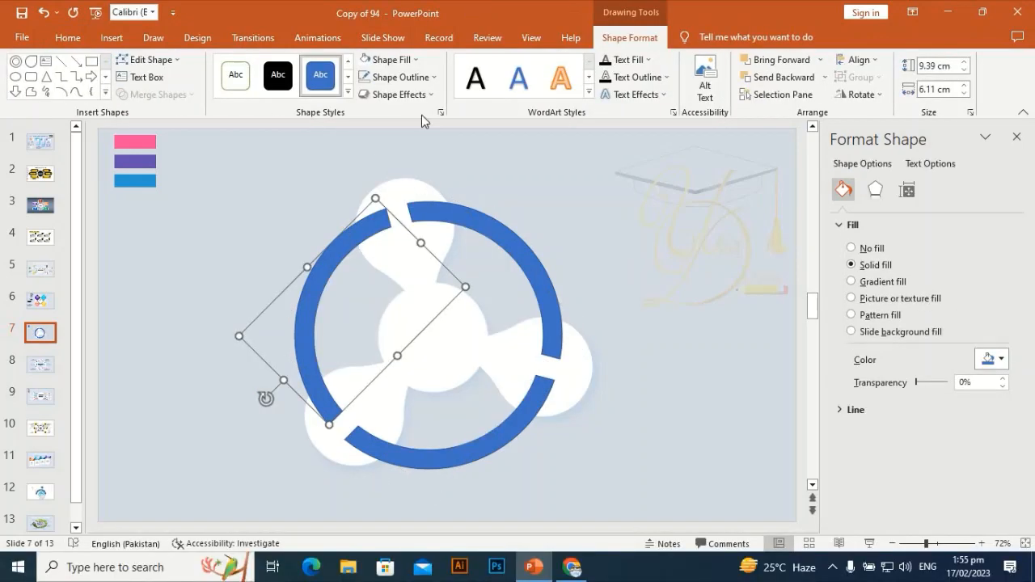
pyautogui.click(424, 77)
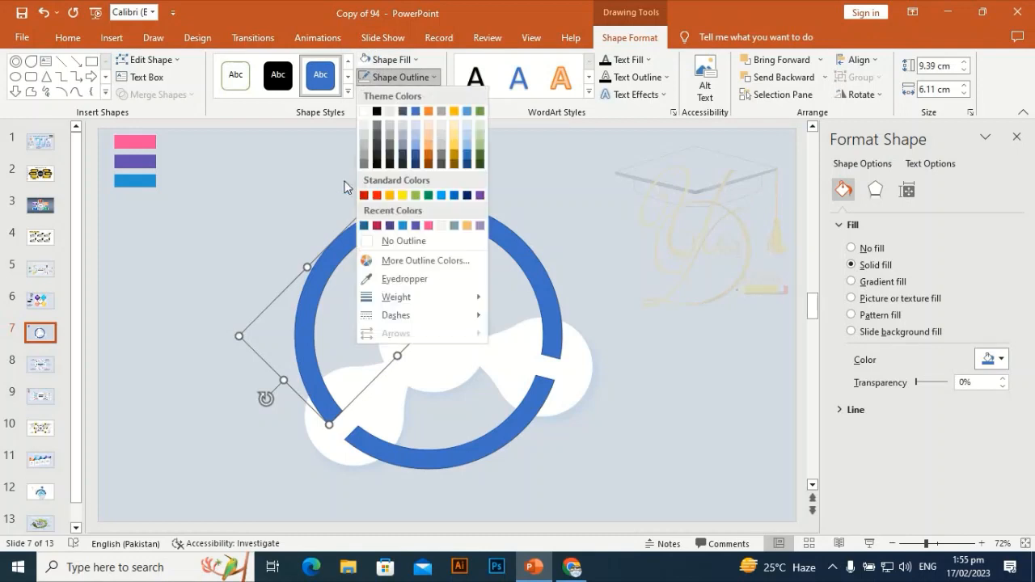
pyautogui.click(376, 245)
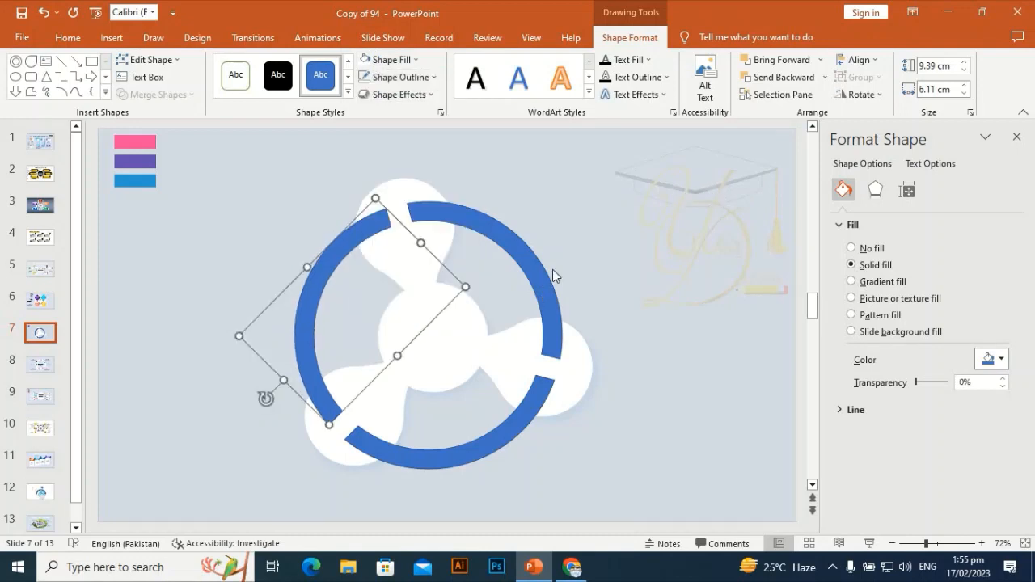
pyautogui.keyDown('shift'); pyautogui.click(517, 277); pyautogui.keyUp('shift')
pyautogui.keyDown('shift'); pyautogui.click(501, 377); pyautogui.keyUp('shift')
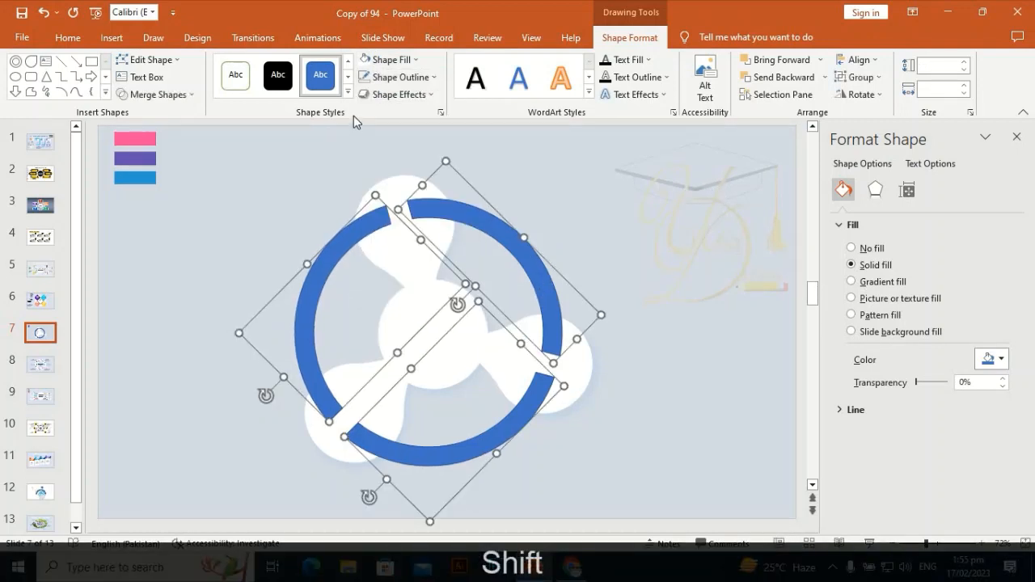
pyautogui.click(413, 78)
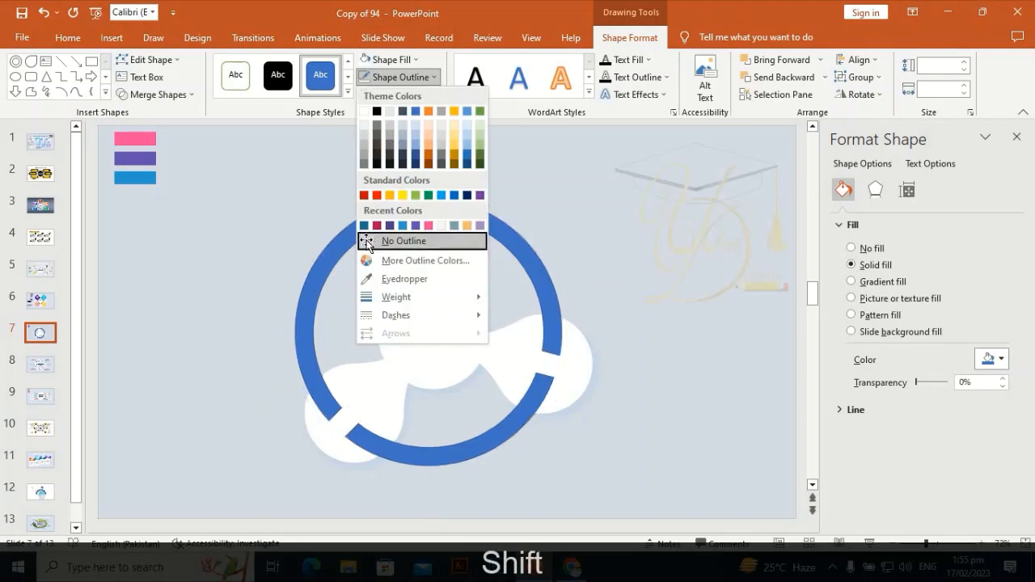
pyautogui.click(372, 238)
pyautogui.click(321, 220)
# Give the left ring arc a linear gradient fill and remove its two middle gradient stops.
pyautogui.click(343, 245)
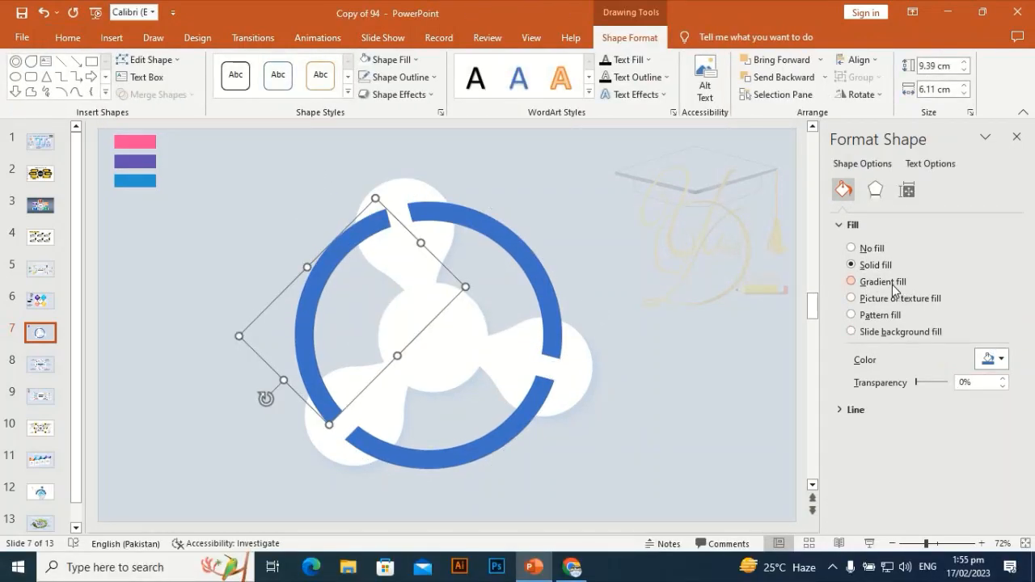
pyautogui.click(881, 281)
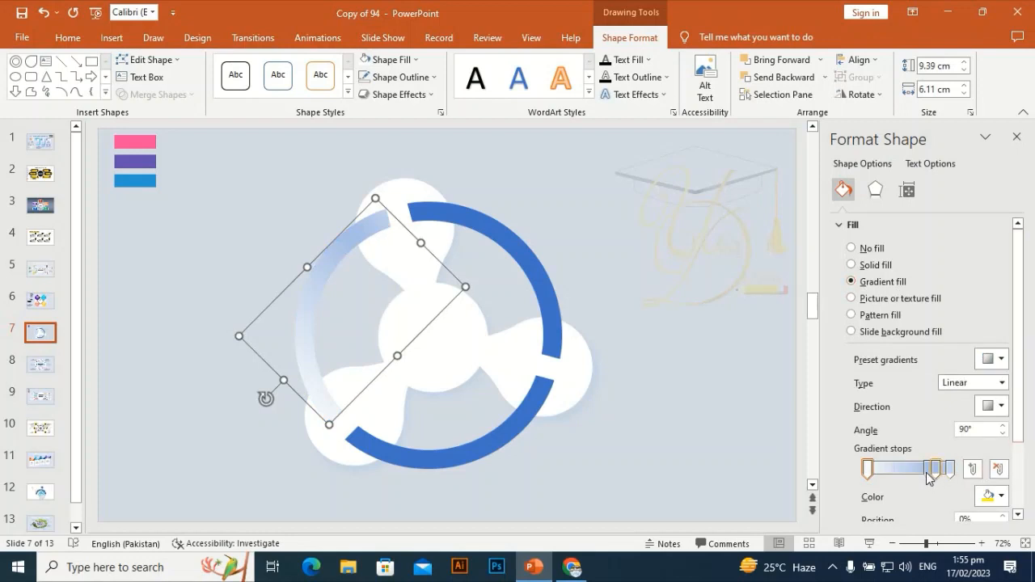
pyautogui.click(999, 469)
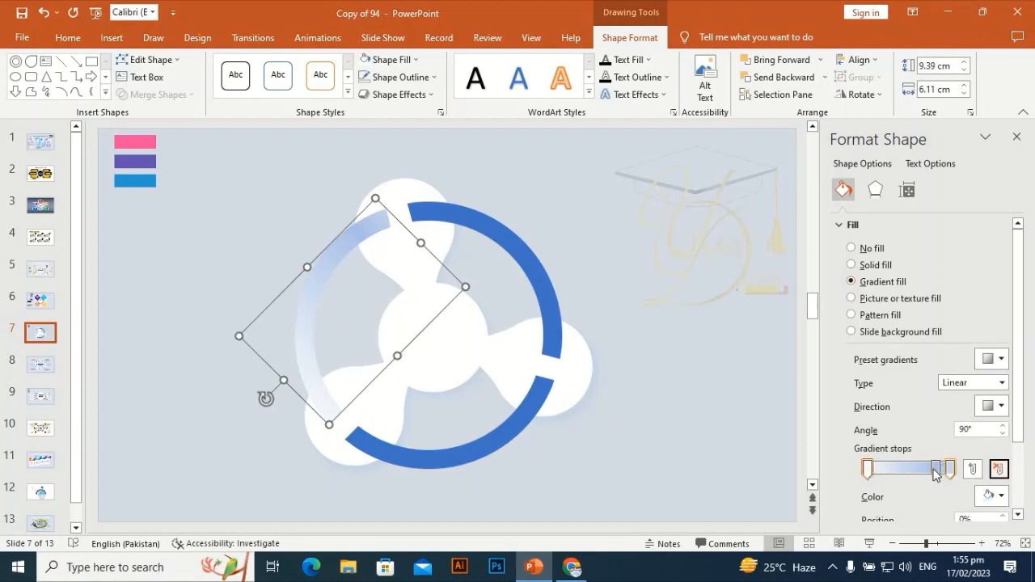
pyautogui.click(936, 469)
pyautogui.click(1001, 470)
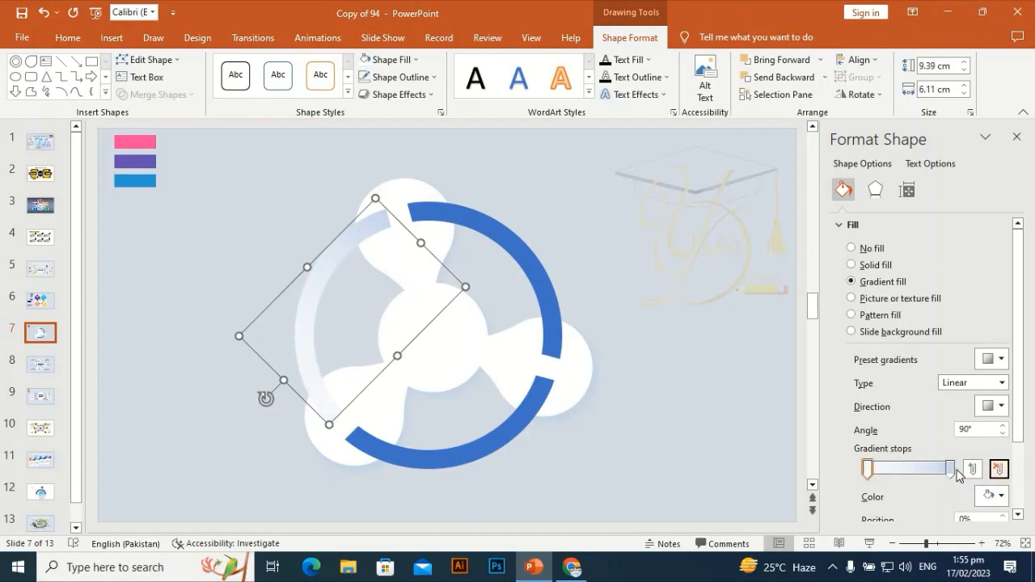
# Color the left arc's end gradient stop with the pink sampled from the pink swatch on the slide.
pyautogui.click(951, 469)
pyautogui.click(1003, 496)
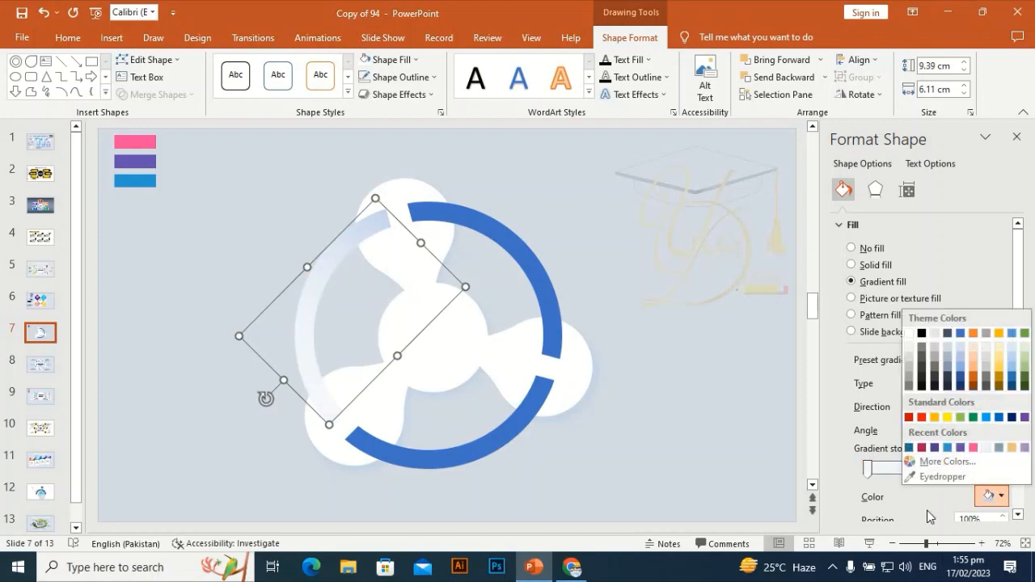
pyautogui.click(936, 477)
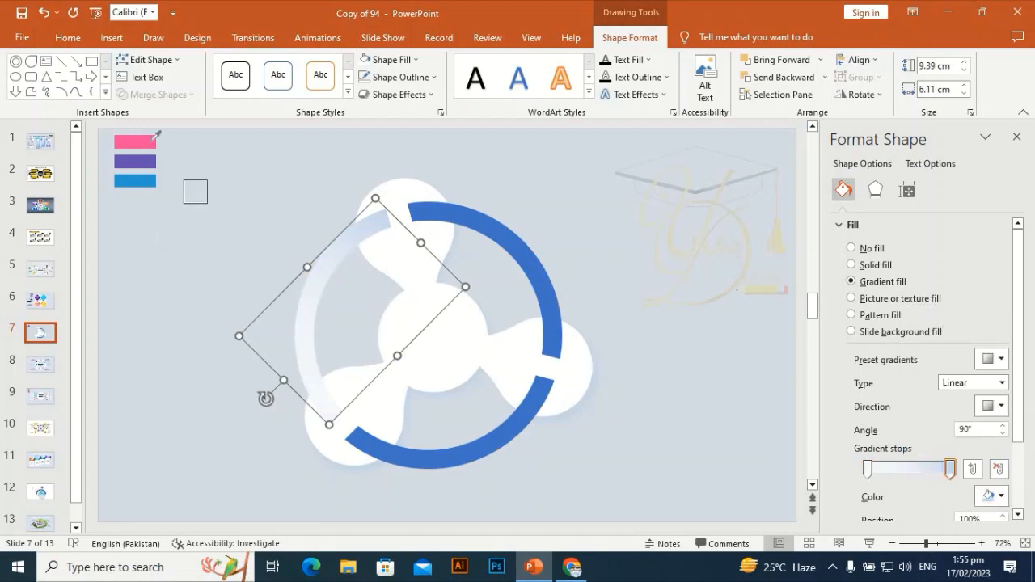
pyautogui.click(148, 139)
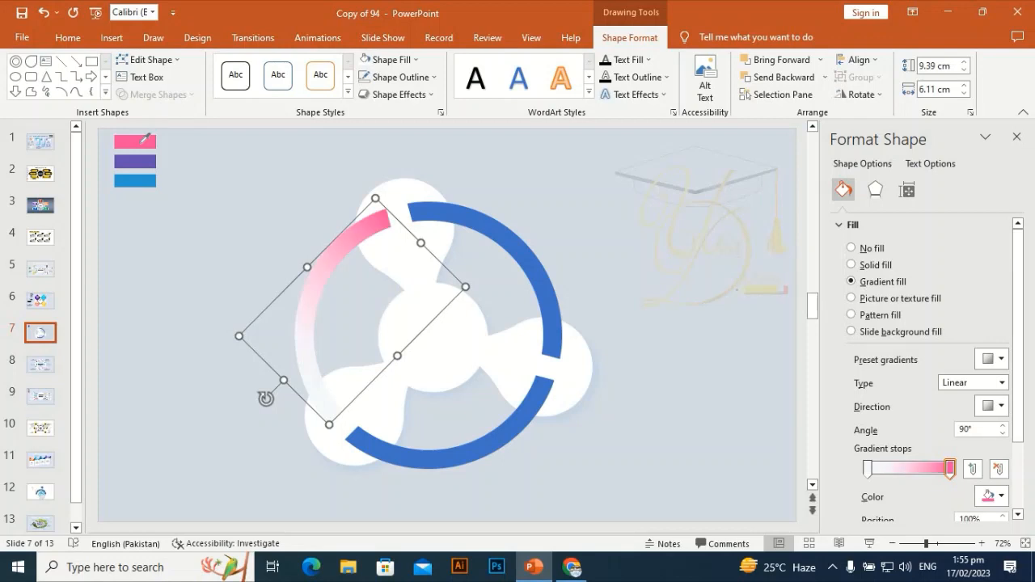
# Set the left arc's first gradient stop to a lighter tint of the same pink using a custom color.
pyautogui.click(867, 469)
pyautogui.click(993, 495)
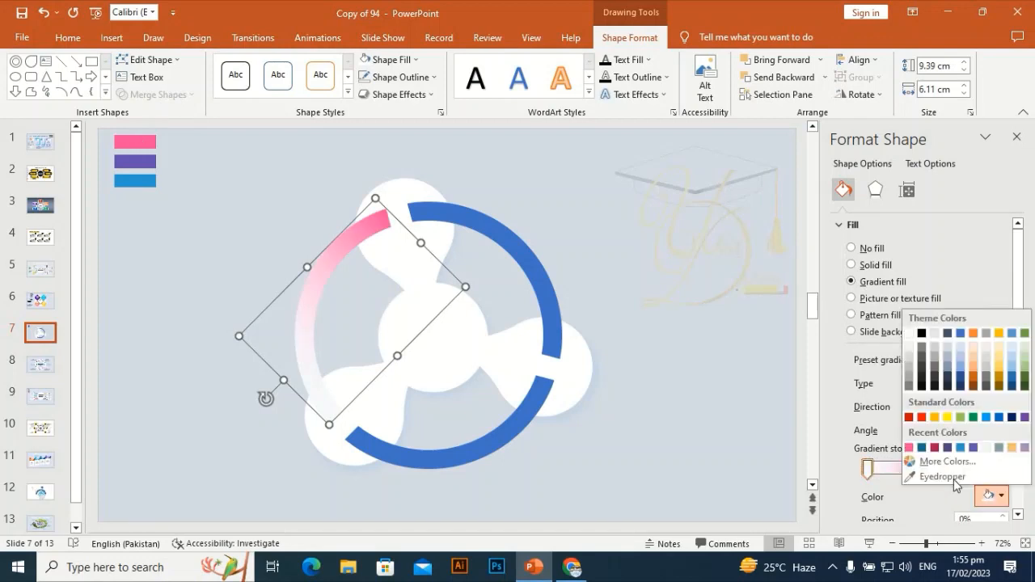
pyautogui.click(909, 448)
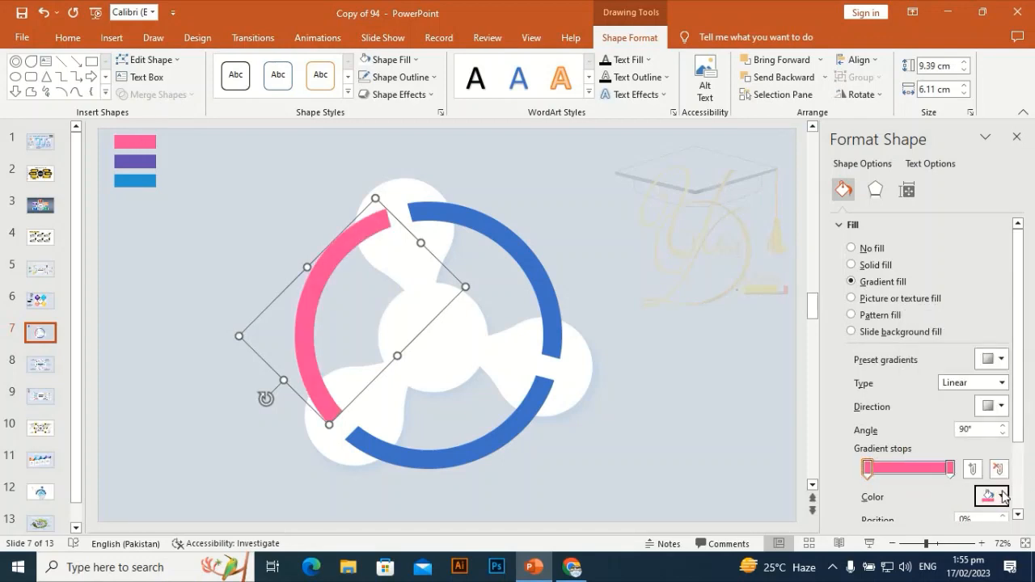
pyautogui.click(1001, 494)
pyautogui.click(928, 463)
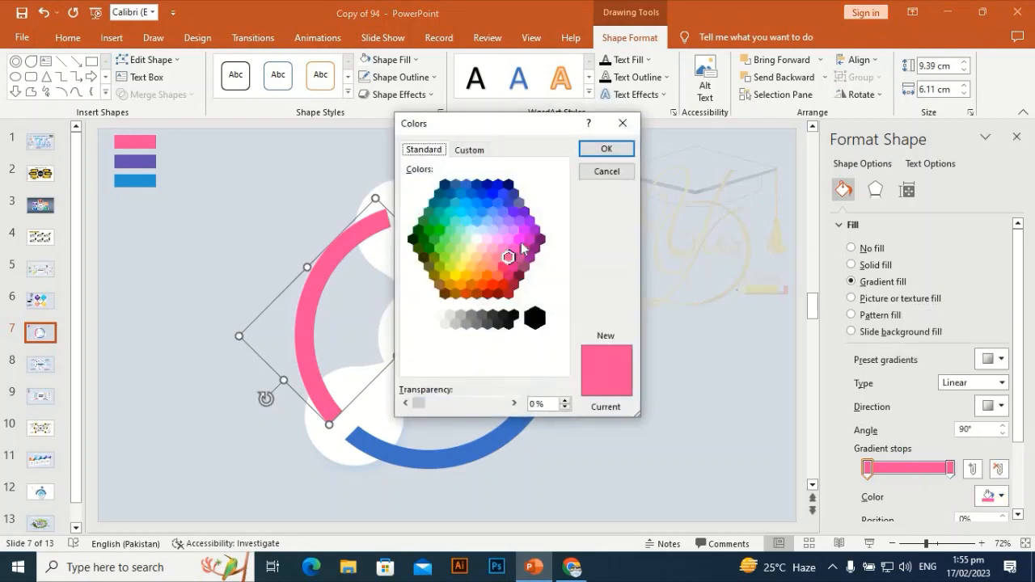
pyautogui.click(469, 150)
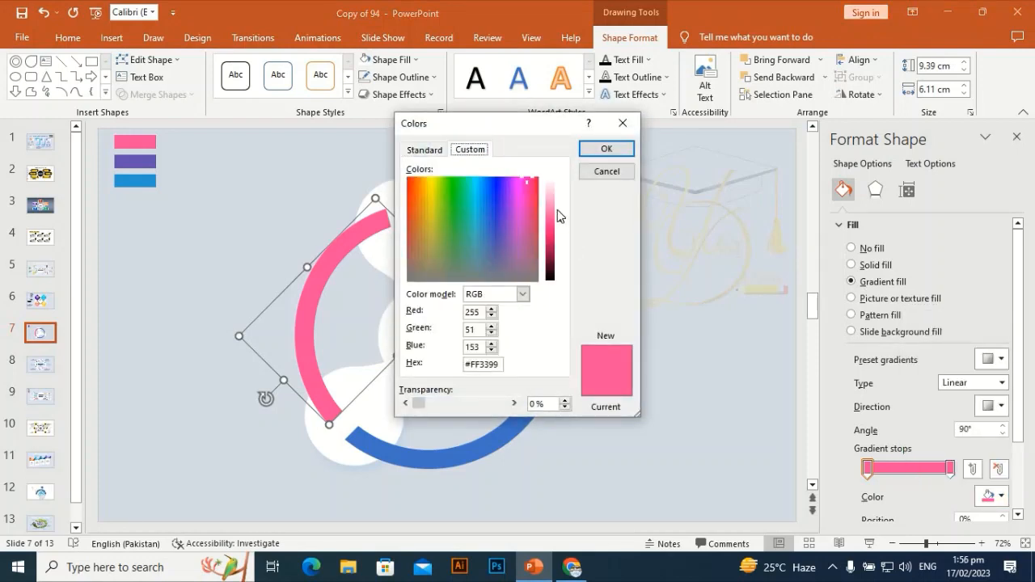
pyautogui.click(558, 211)
pyautogui.click(618, 149)
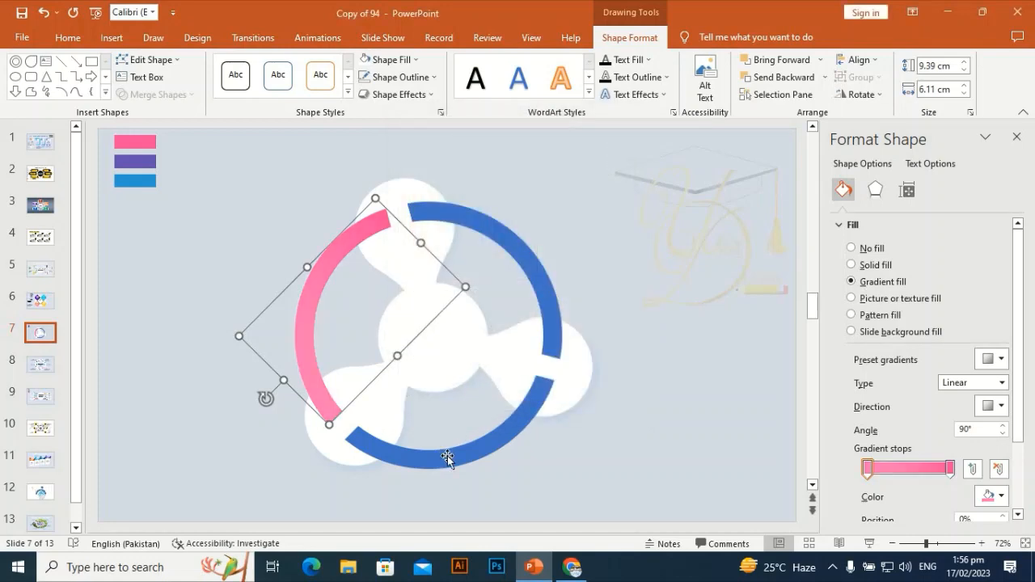
# Copy the pink arc's formatting onto the bottom ring arc.
pyautogui.hotkey('ctrl', 'shift', 'c')
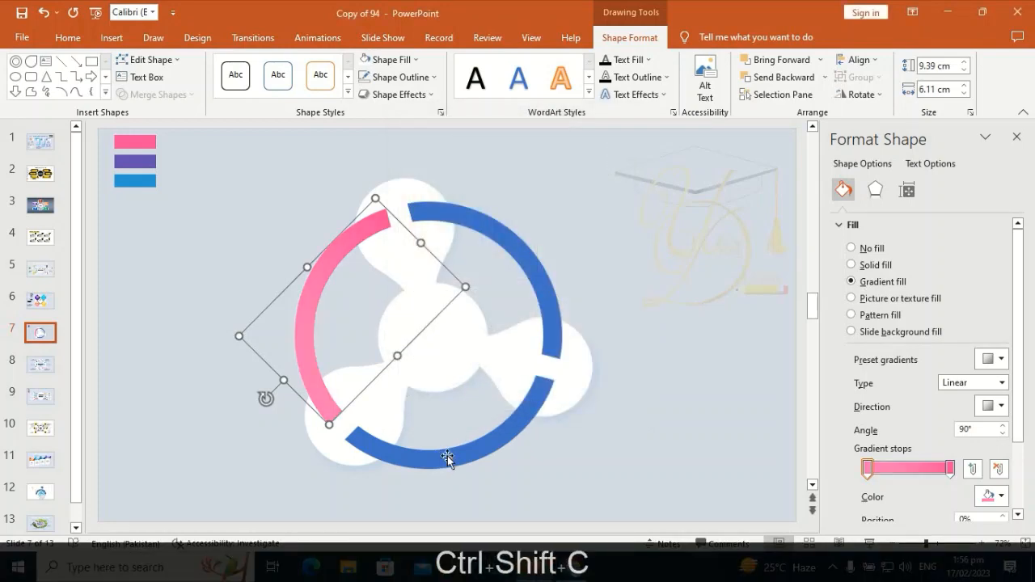
pyautogui.click(447, 458)
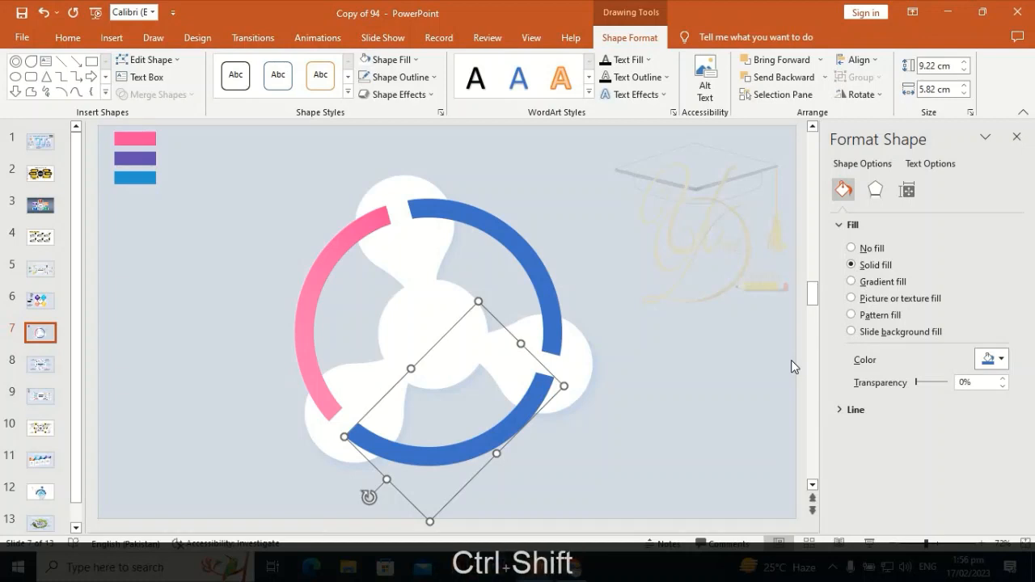
pyautogui.hotkey('ctrl', 'shift', 'v')
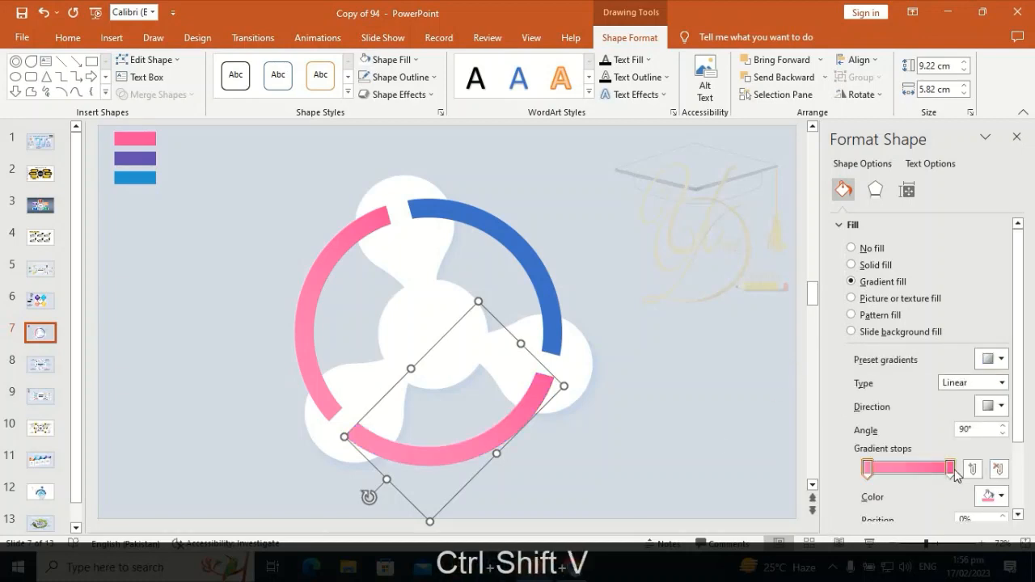
# Color the bottom arc's end gradient stop with the purple sampled from the purple swatch on the slide.
pyautogui.click(951, 468)
pyautogui.click(1001, 497)
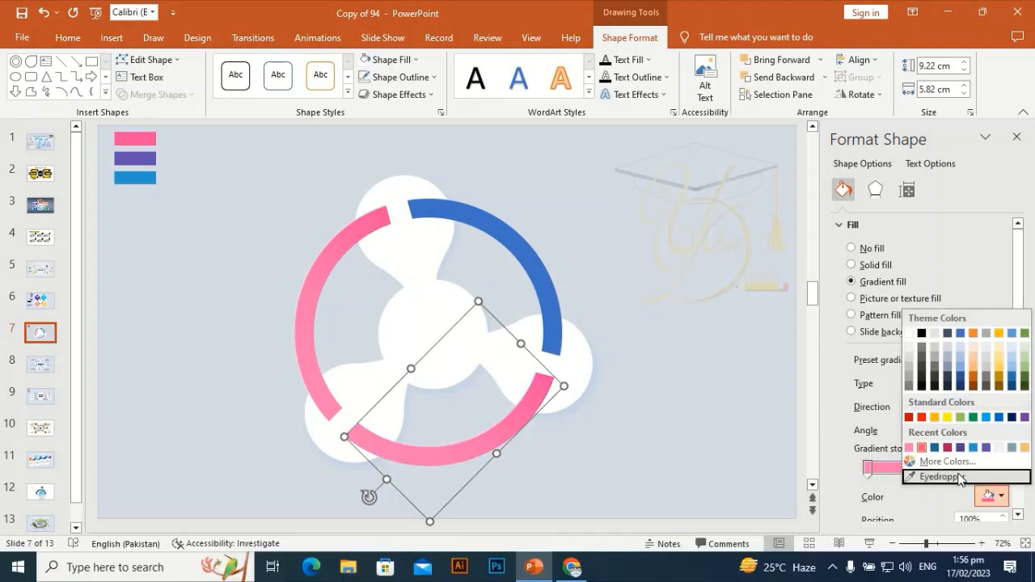
pyautogui.click(960, 477)
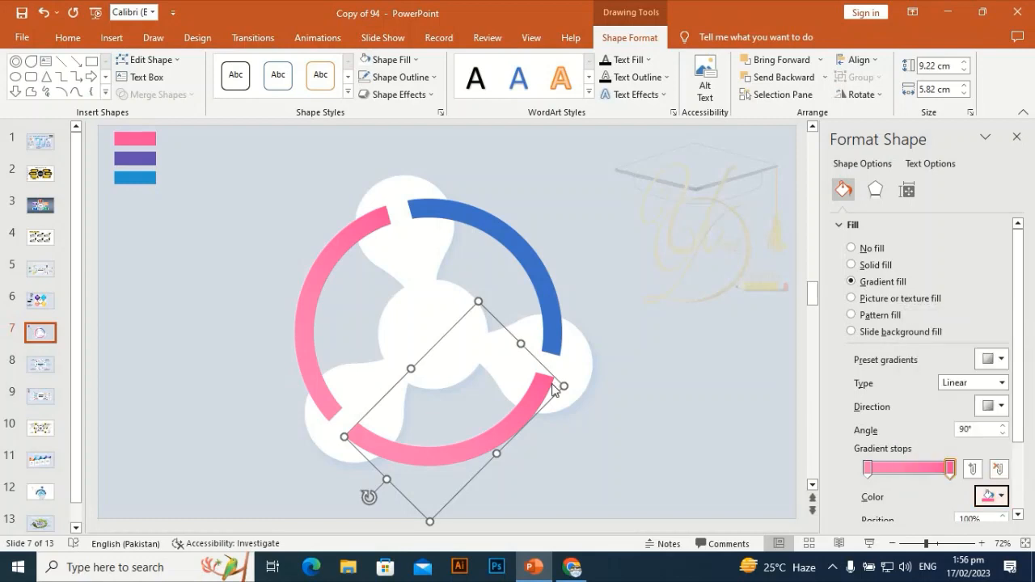
pyautogui.click(300, 202)
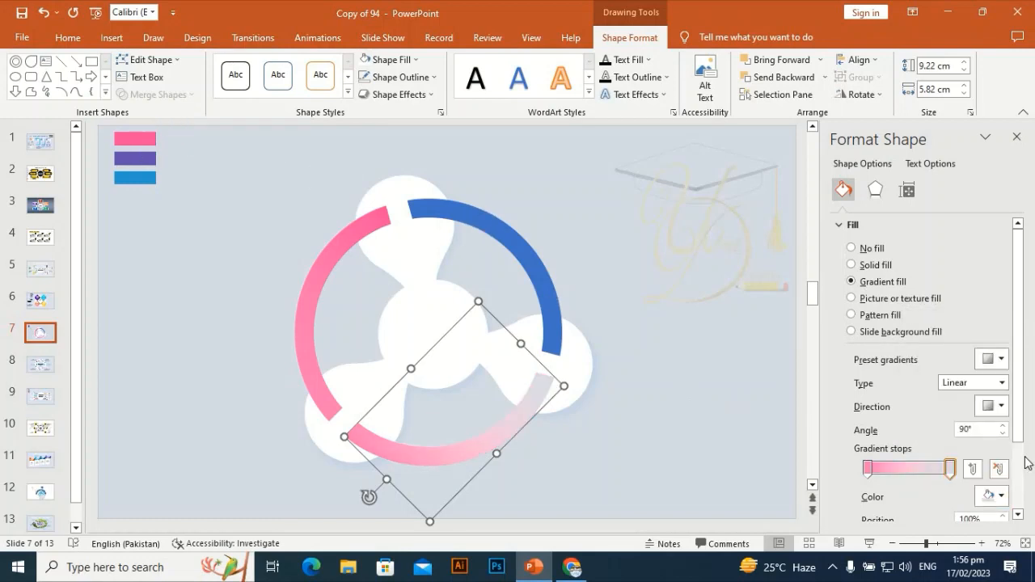
pyautogui.click(1001, 497)
pyautogui.click(937, 477)
pyautogui.click(140, 158)
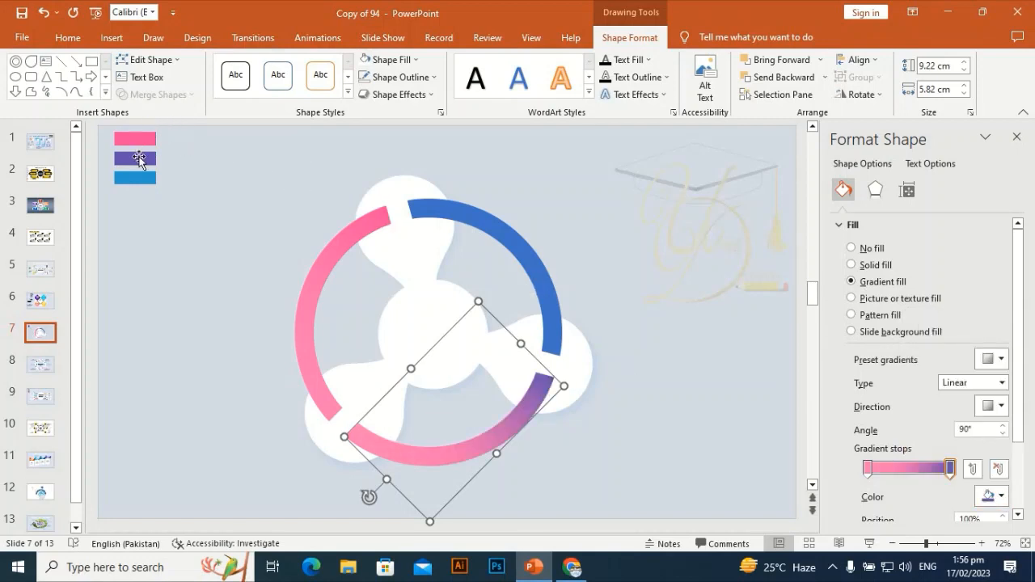
# Set the bottom arc's first gradient stop to a lighter tint of the same purple using a custom color.
pyautogui.click(868, 469)
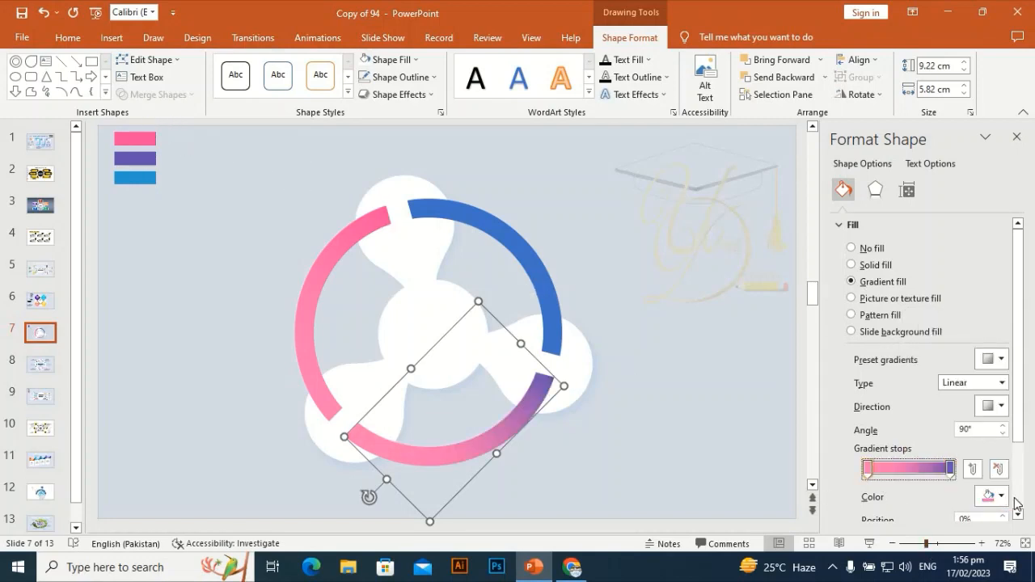
pyautogui.click(1001, 497)
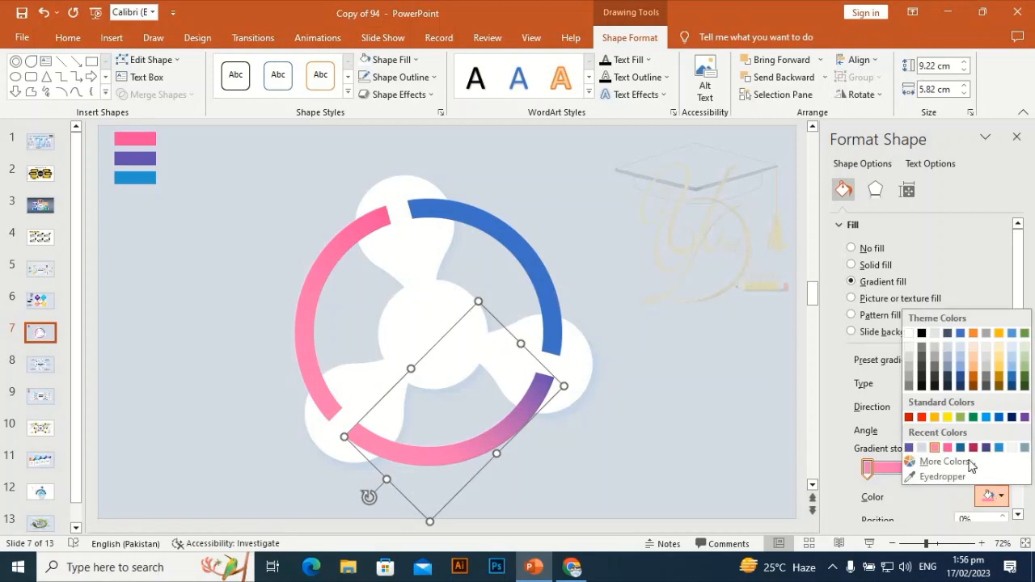
pyautogui.click(909, 448)
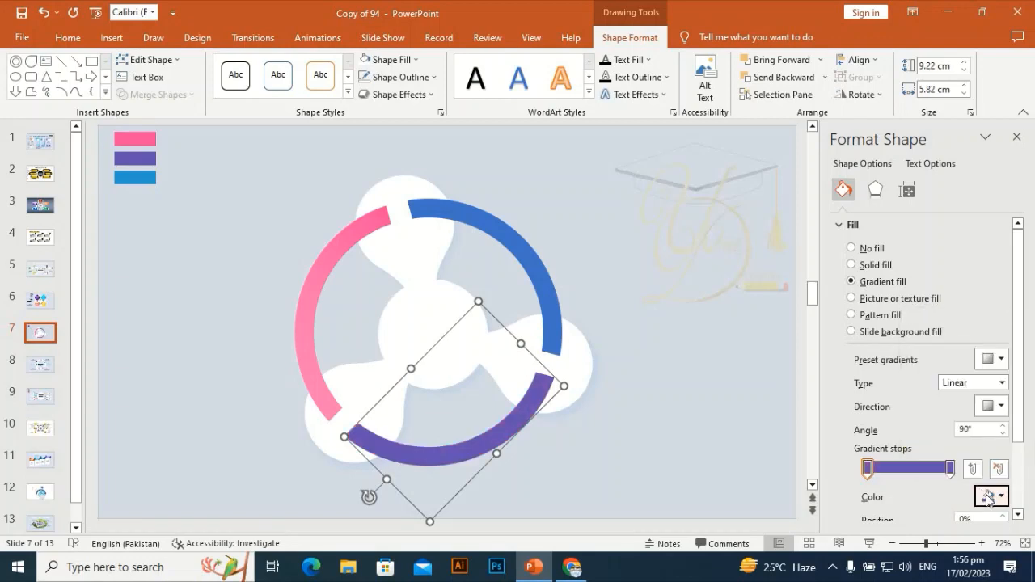
pyautogui.click(987, 497)
pyautogui.click(905, 469)
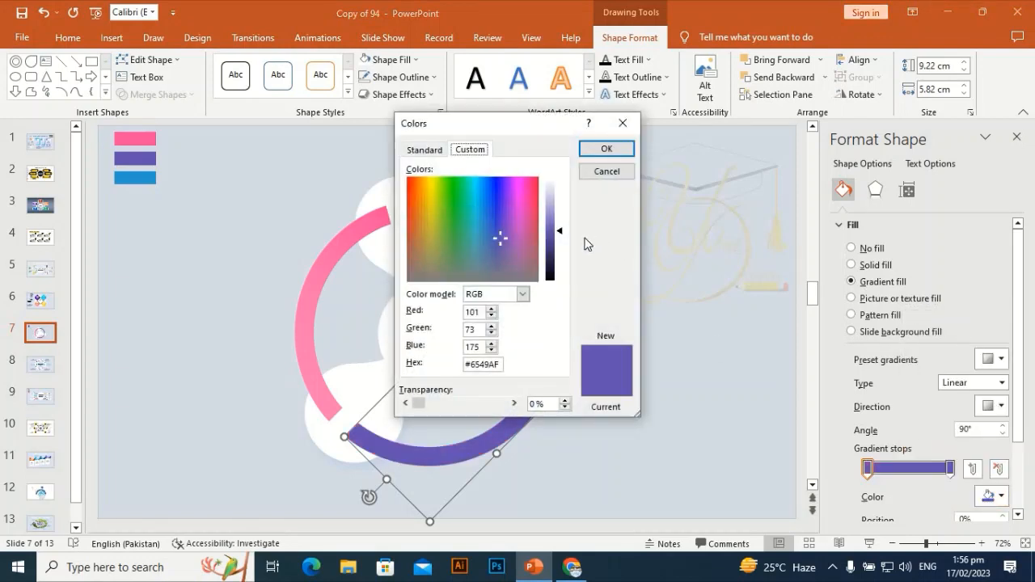
pyautogui.click(553, 216)
pyautogui.click(606, 149)
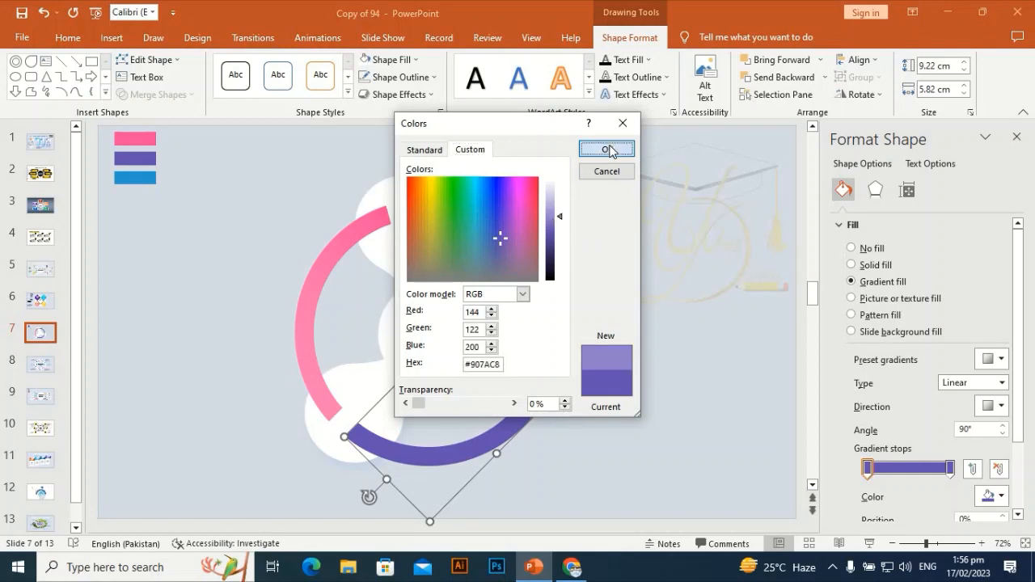
# Change the bottom arc's linear gradient direction to the upward one at 270°.
pyautogui.click(1002, 406)
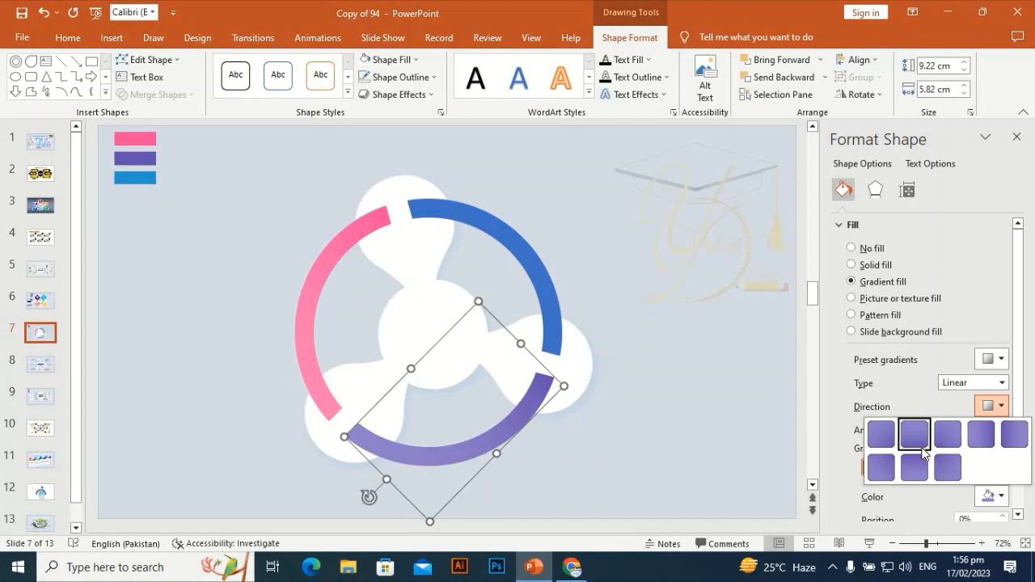
pyautogui.click(927, 447)
pyautogui.click(1002, 406)
pyautogui.click(922, 463)
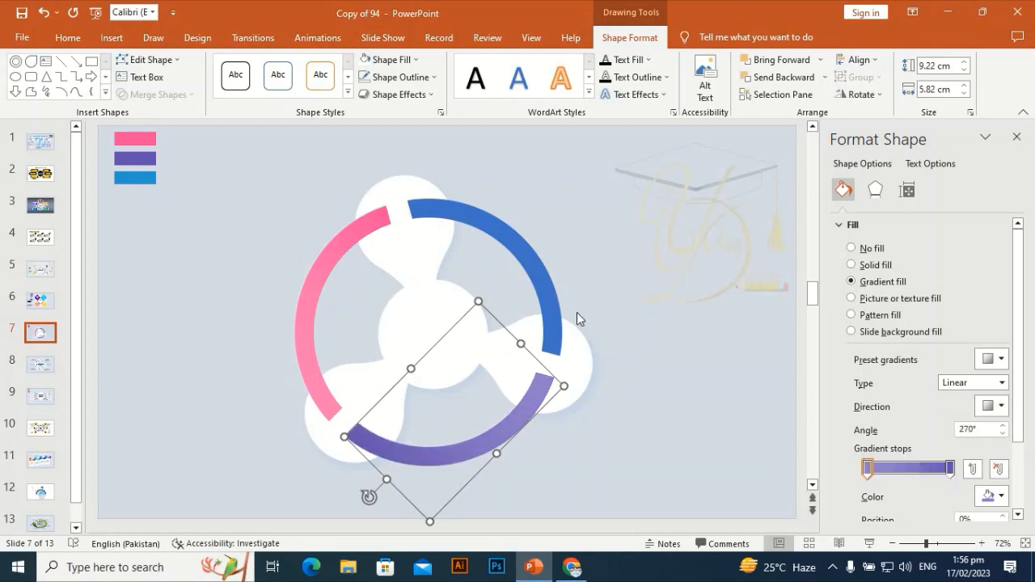
# Apply the copied pink arc formatting to the right ring arc and color its end gradient stop with the swatch's blue.
pyautogui.click(538, 273)
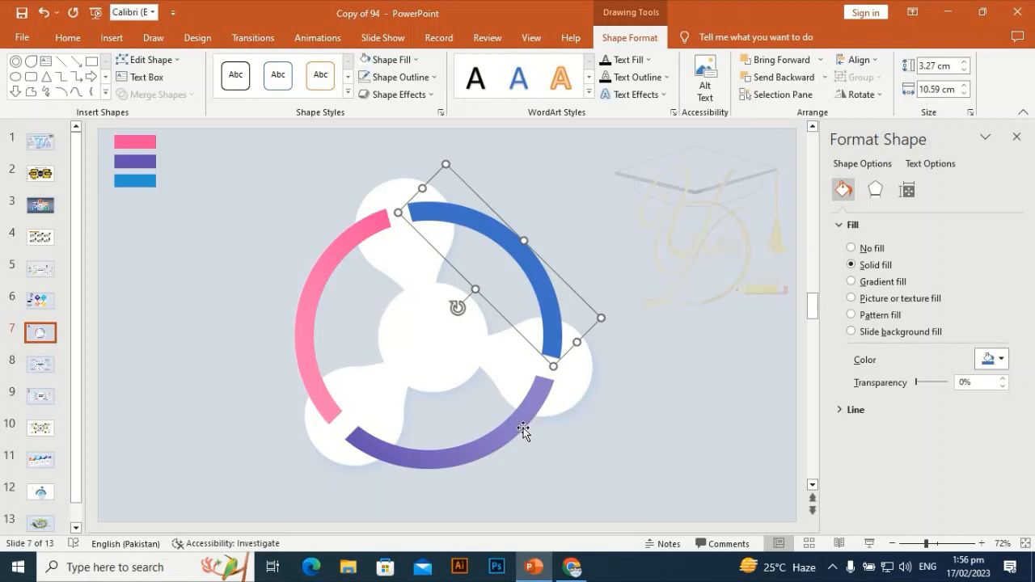
pyautogui.hotkey('ctrl', 'shift', 'v')
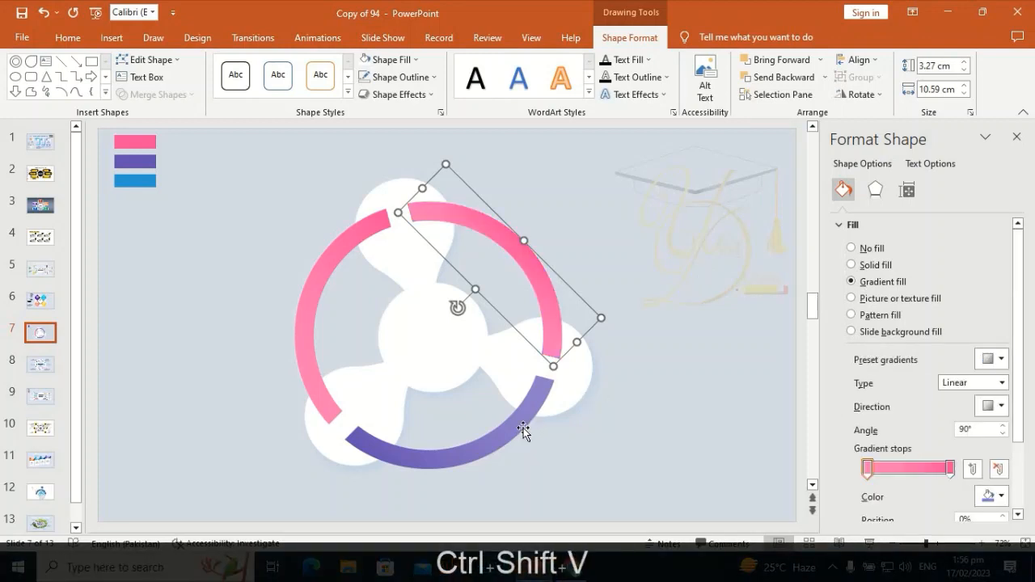
pyautogui.click(951, 468)
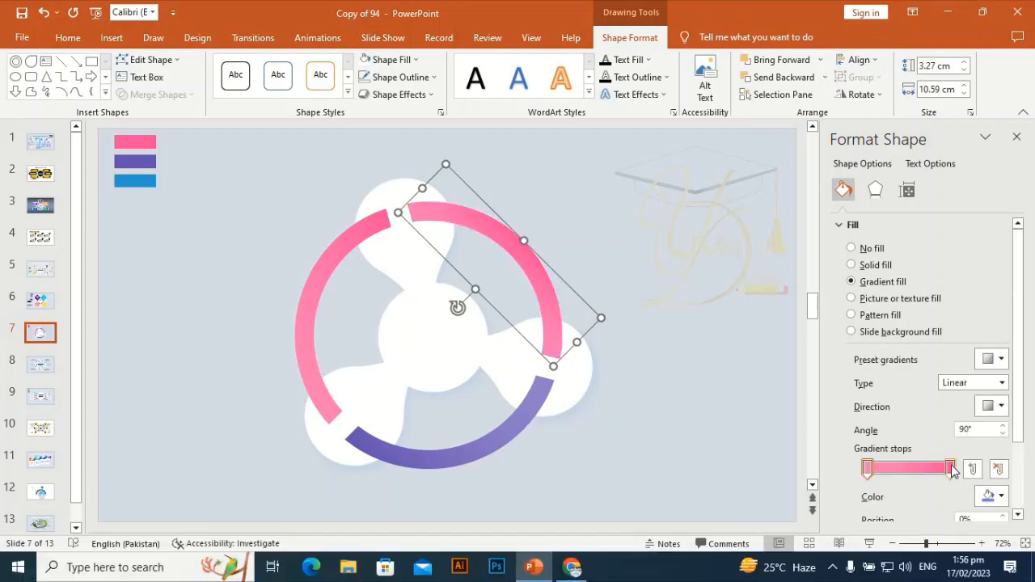
pyautogui.click(1000, 494)
pyautogui.click(943, 477)
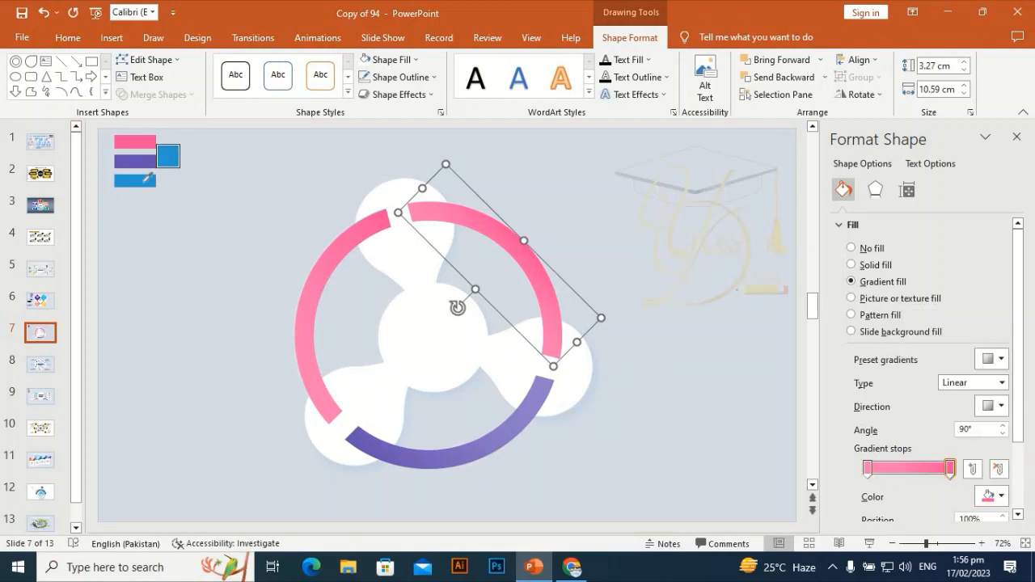
pyautogui.click(148, 177)
# Set the right arc's first gradient stop to a lighter tint of the swatch's blue, custom color #64B5DA.
pyautogui.click(869, 469)
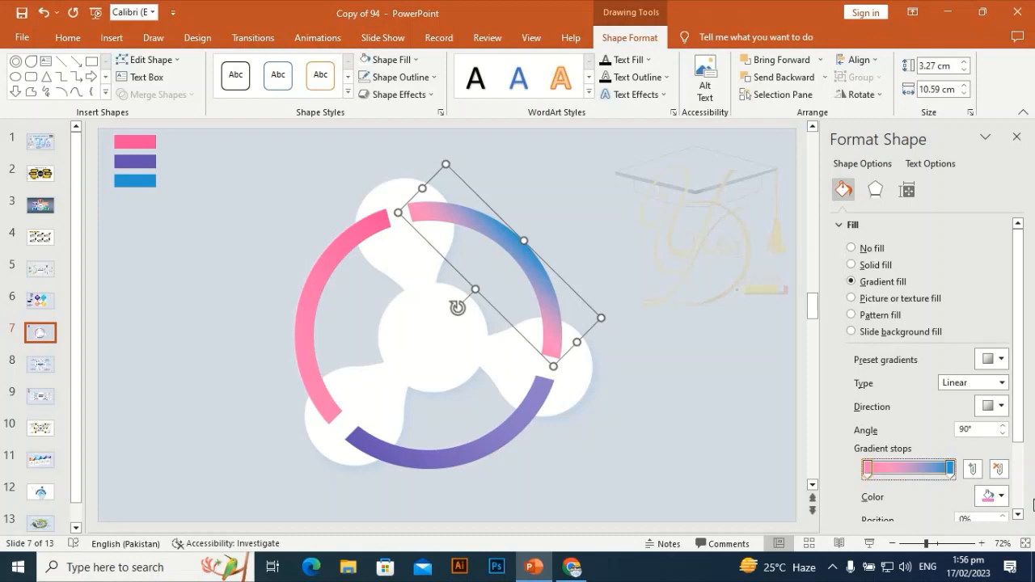
pyautogui.click(1003, 497)
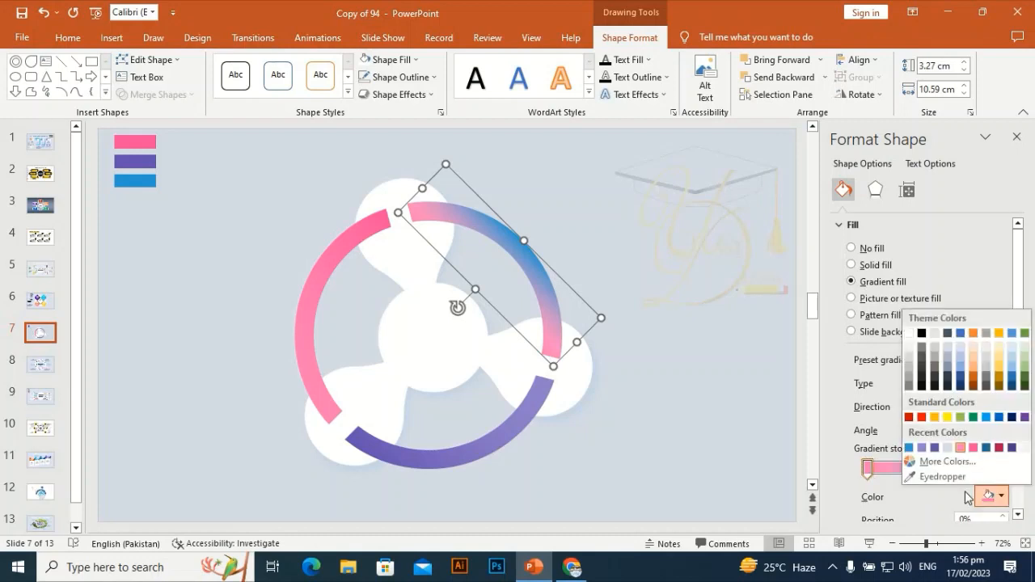
pyautogui.click(909, 447)
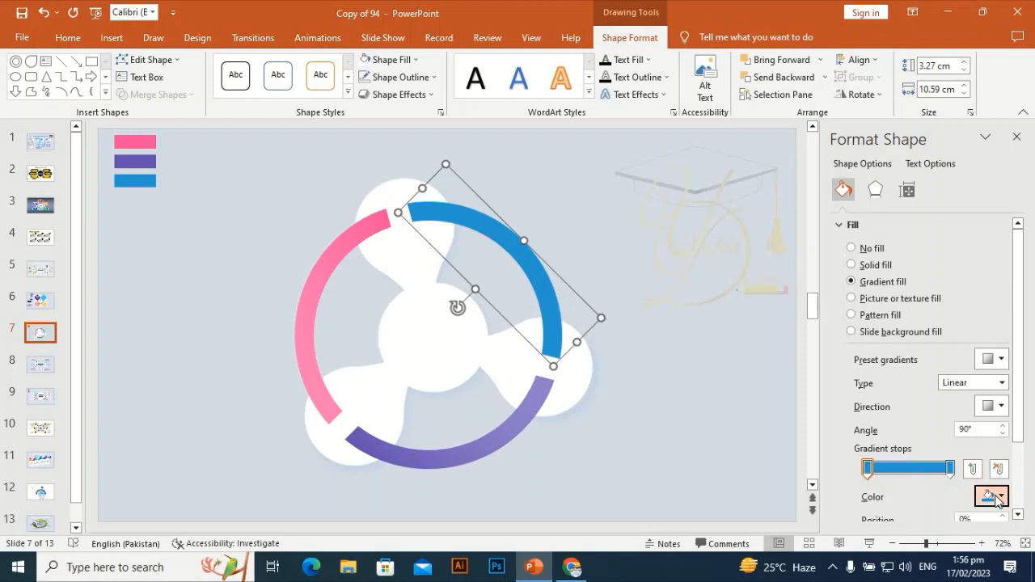
pyautogui.click(993, 495)
pyautogui.click(944, 462)
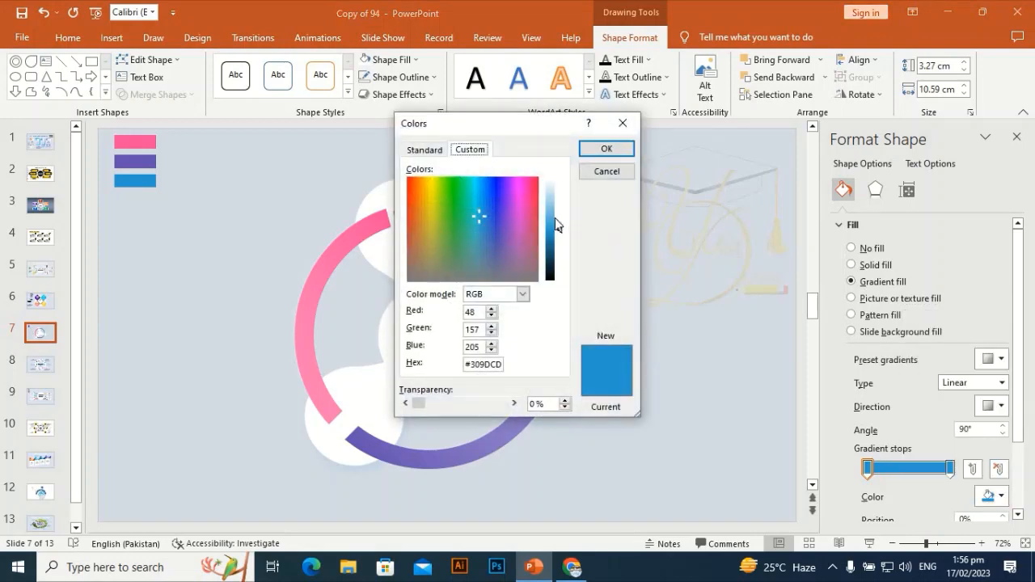
pyautogui.click(554, 217)
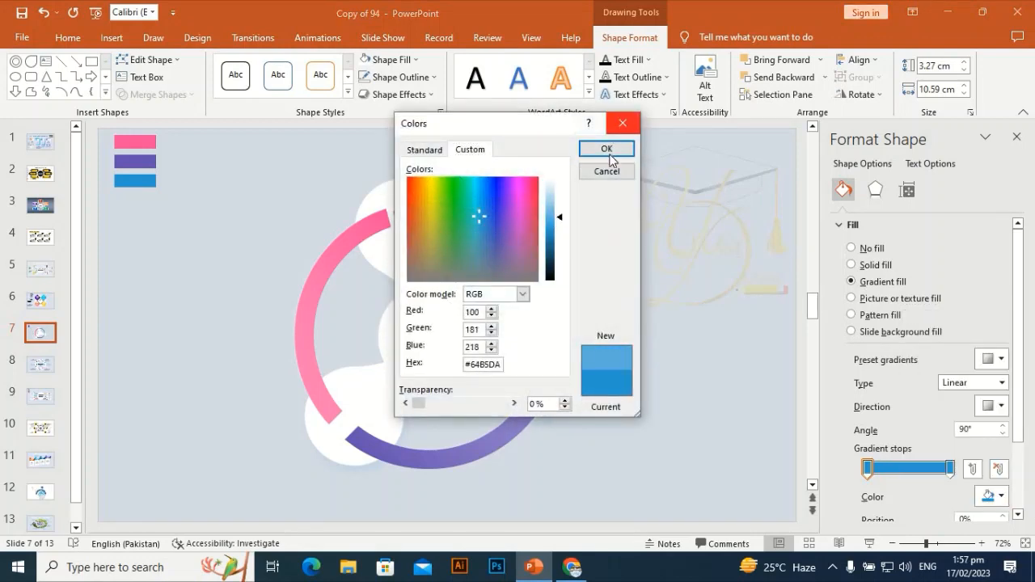
pyautogui.click(608, 150)
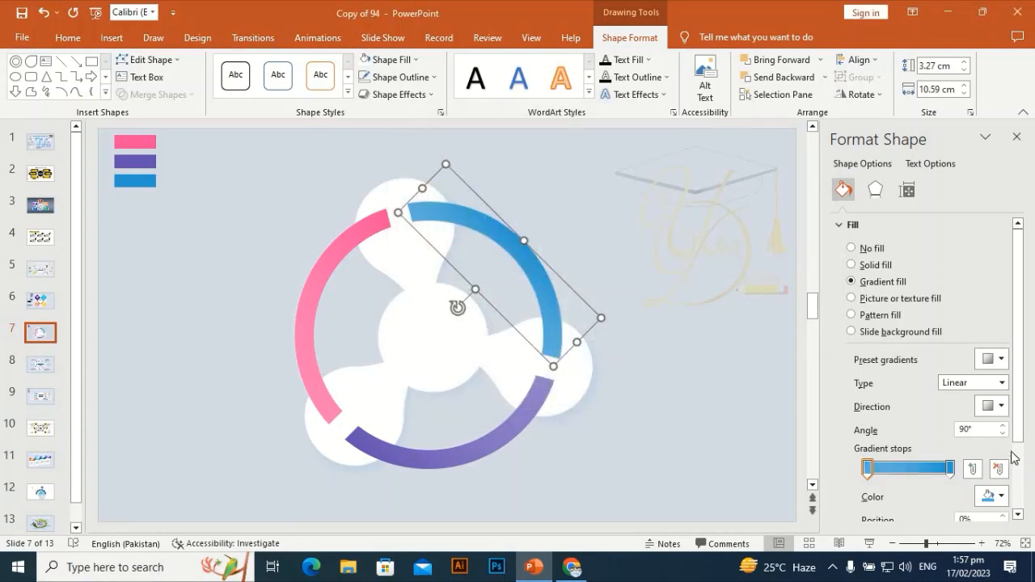
# Change the right arc's linear gradient direction to the leftward one at 180°.
pyautogui.click(1003, 406)
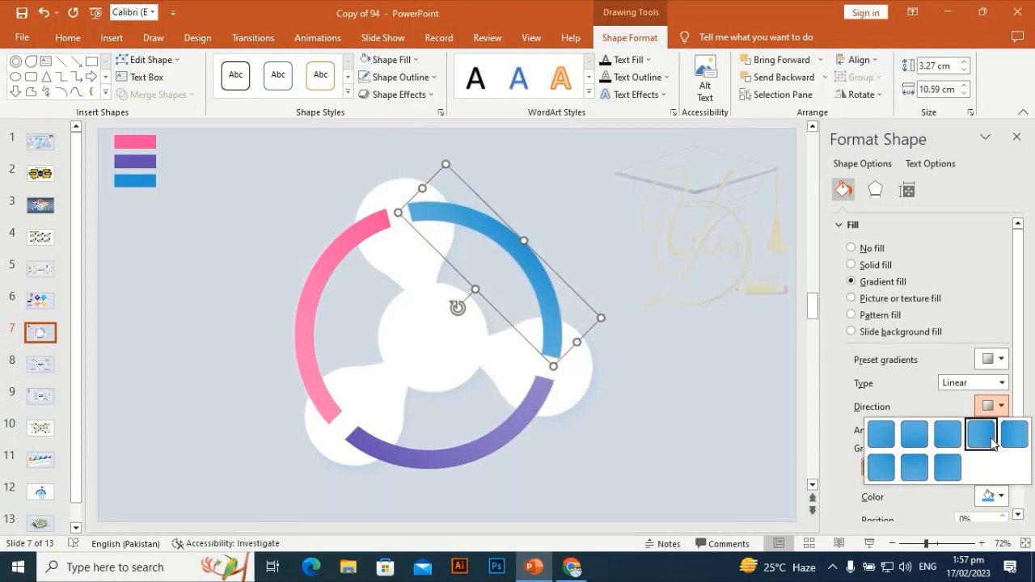
pyautogui.click(999, 435)
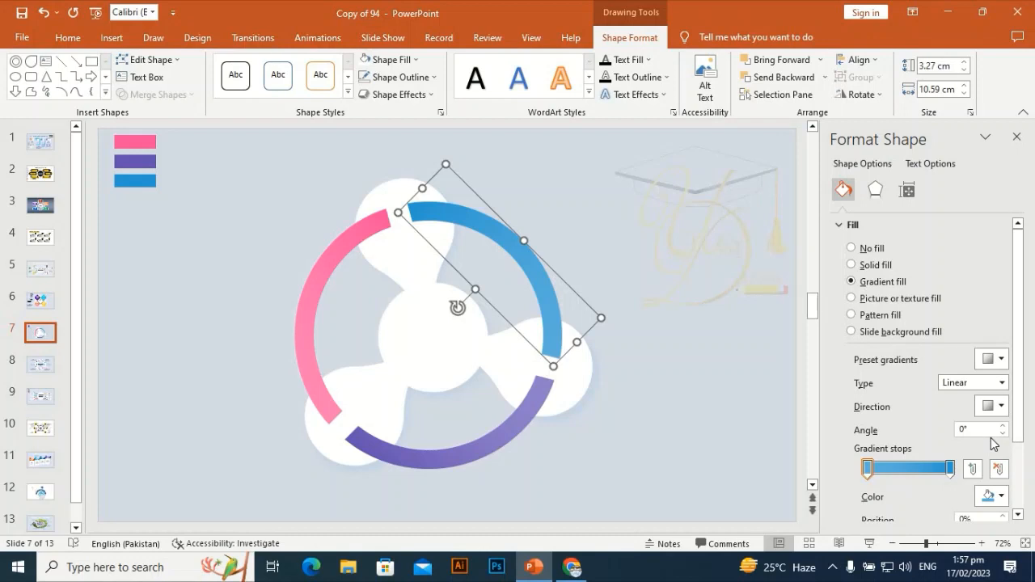
pyautogui.click(996, 406)
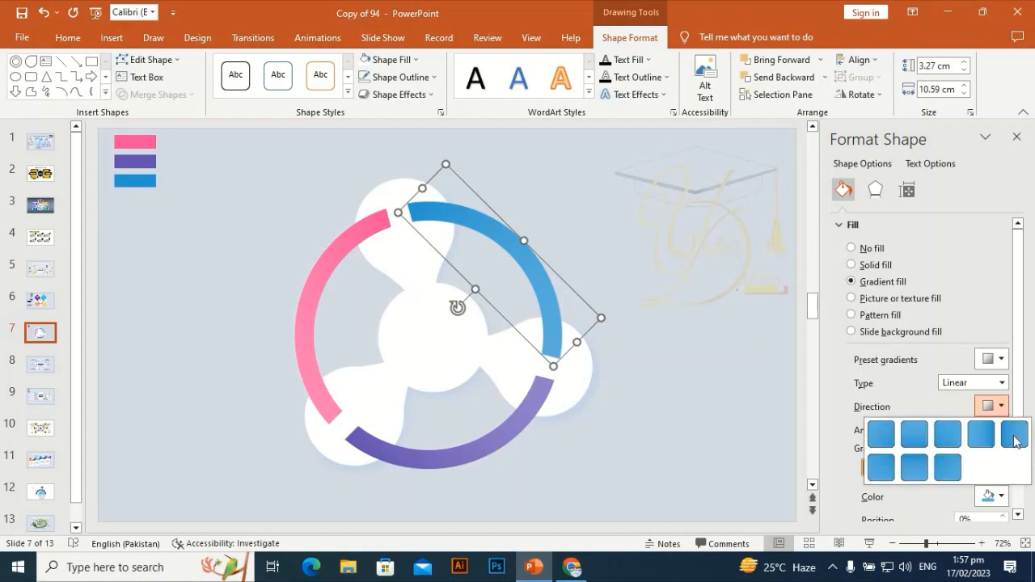
pyautogui.click(1019, 439)
pyautogui.click(666, 203)
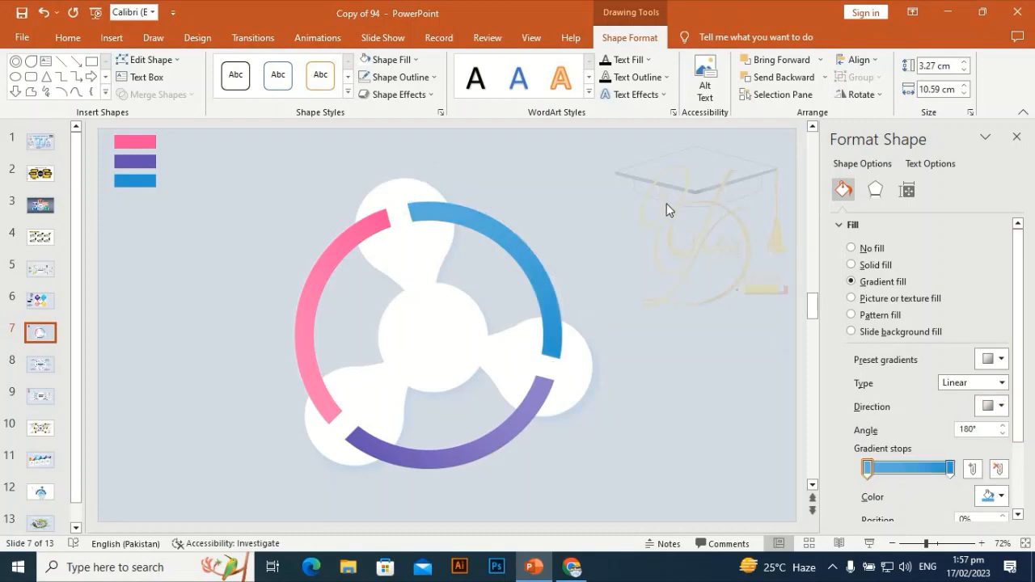
# Send the pink, blue and purple ring arcs together to the back, behind the white three-armed shape.
pyautogui.click(357, 244)
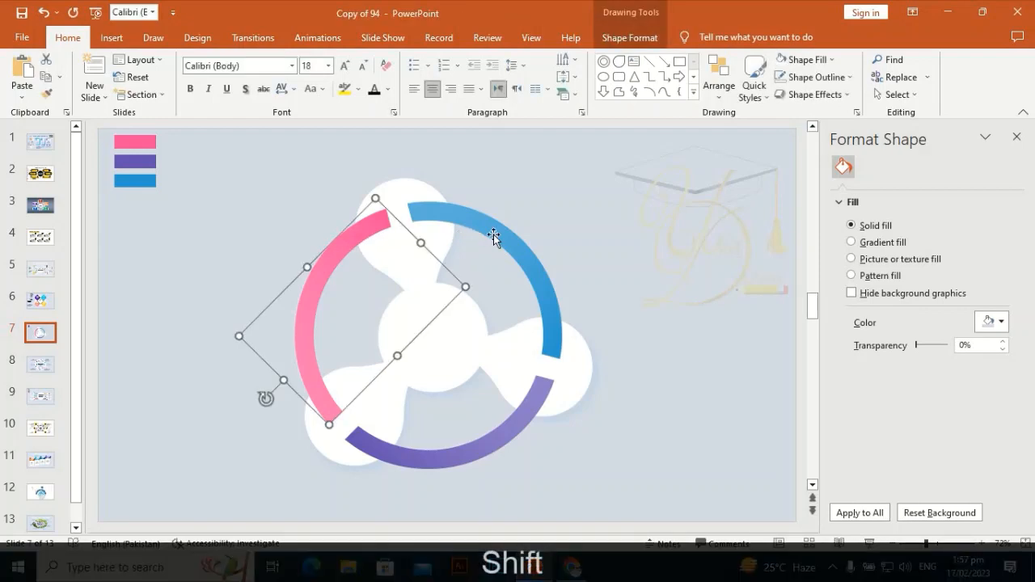
pyautogui.keyDown('shift'); pyautogui.click(492, 232); pyautogui.keyUp('shift')
pyautogui.keyDown('shift'); pyautogui.click(449, 451); pyautogui.keyUp('shift')
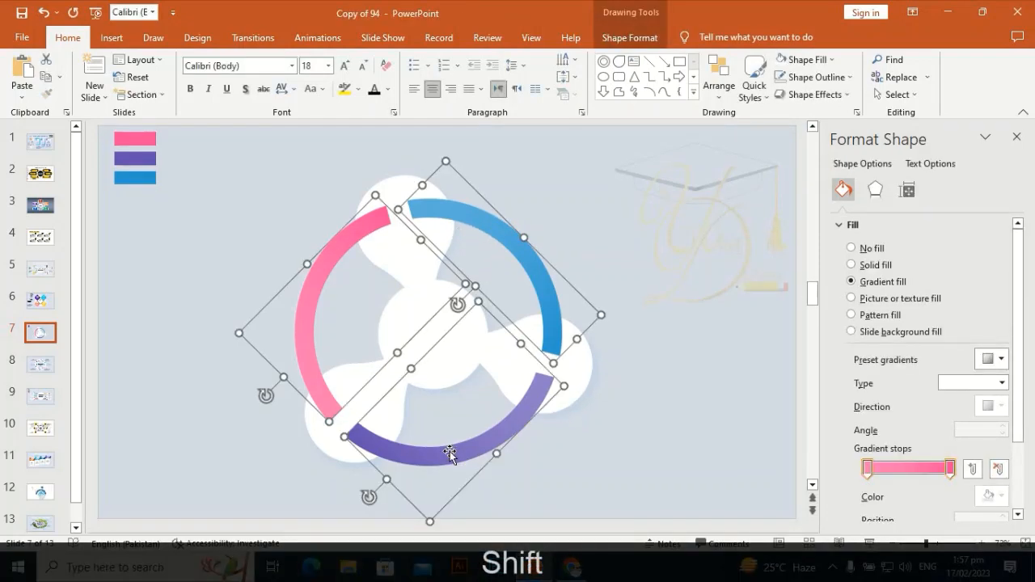
pyautogui.rightClick(450, 451)
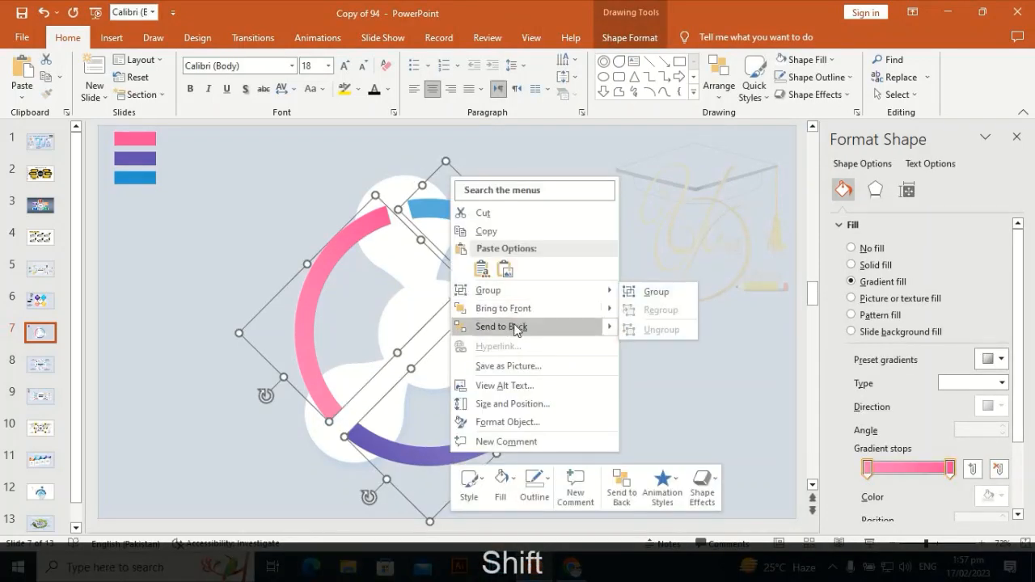
pyautogui.click(740, 184)
pyautogui.click(656, 202)
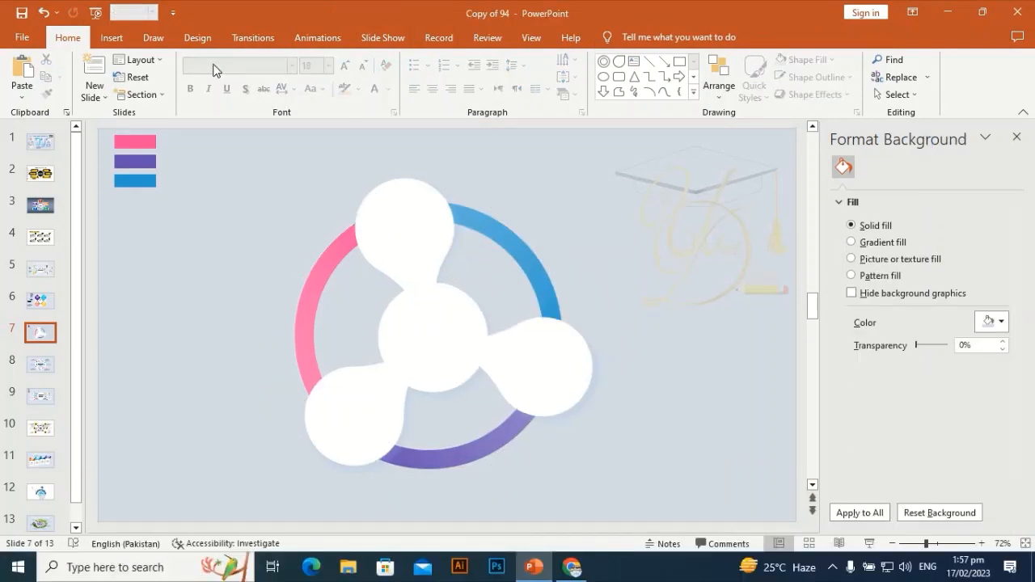
# Draw a small circle about 2.06 cm in diameter in the empty area beside the upper white lobe.
pyautogui.click(111, 38)
pyautogui.click(245, 75)
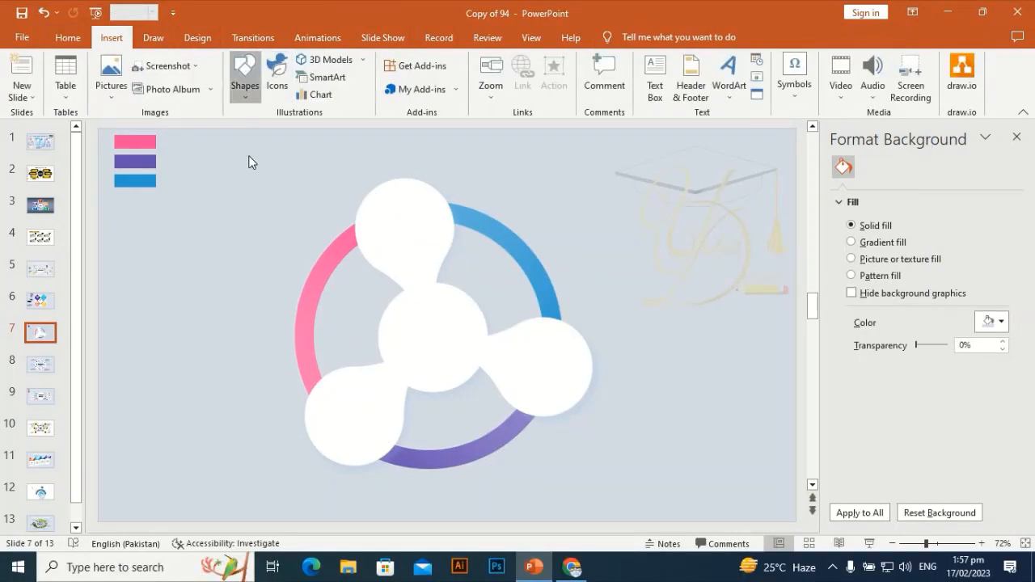
pyautogui.click(329, 129)
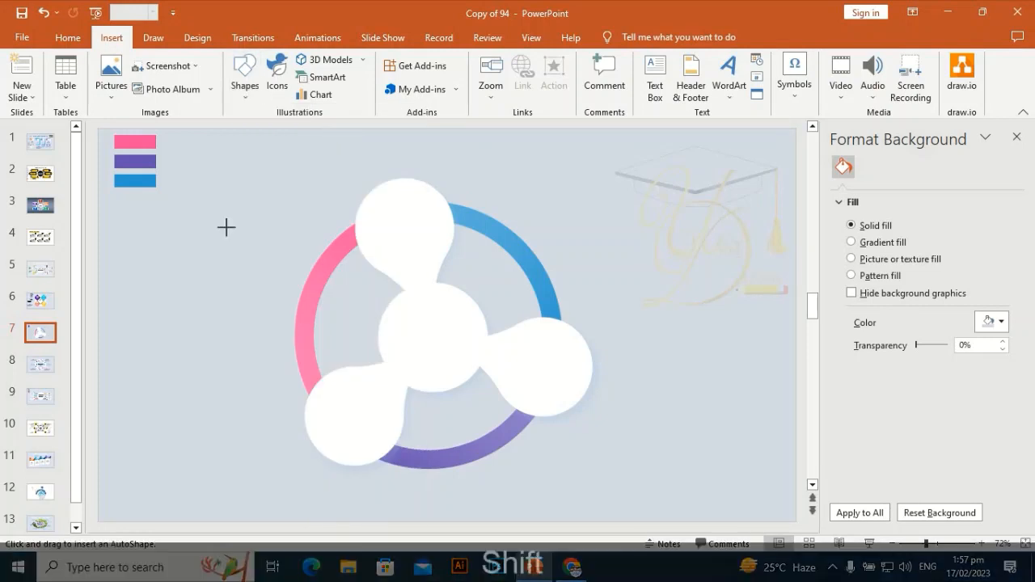
pyautogui.moveTo(226, 228); pyautogui.dragTo(270, 266)
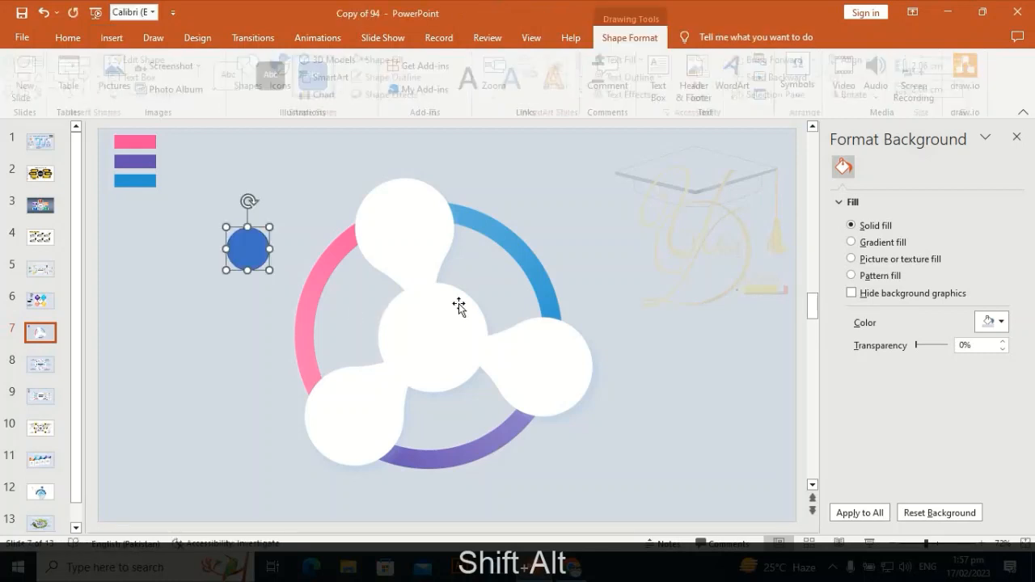
# Copy the white three-armed shape's formatting onto the small circle.
pyautogui.click(411, 256)
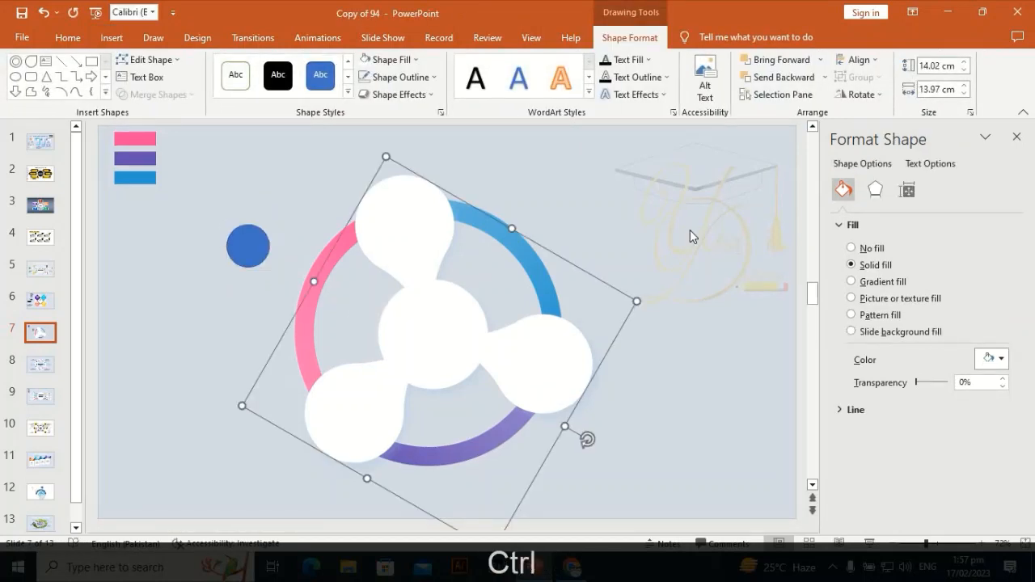
pyautogui.hotkey('ctrl', 'shift', 'c')
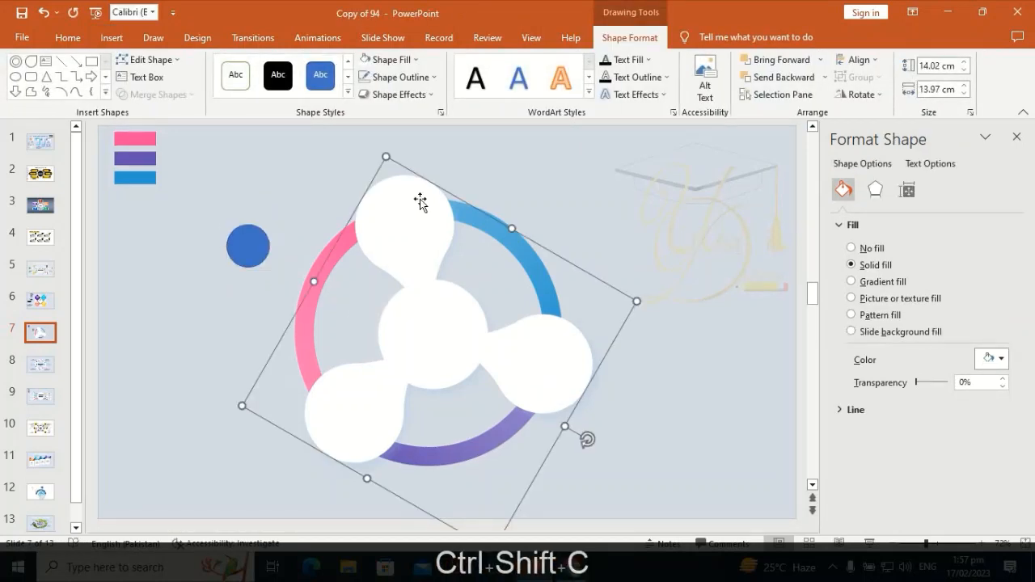
pyautogui.click(548, 165)
pyautogui.click(431, 212)
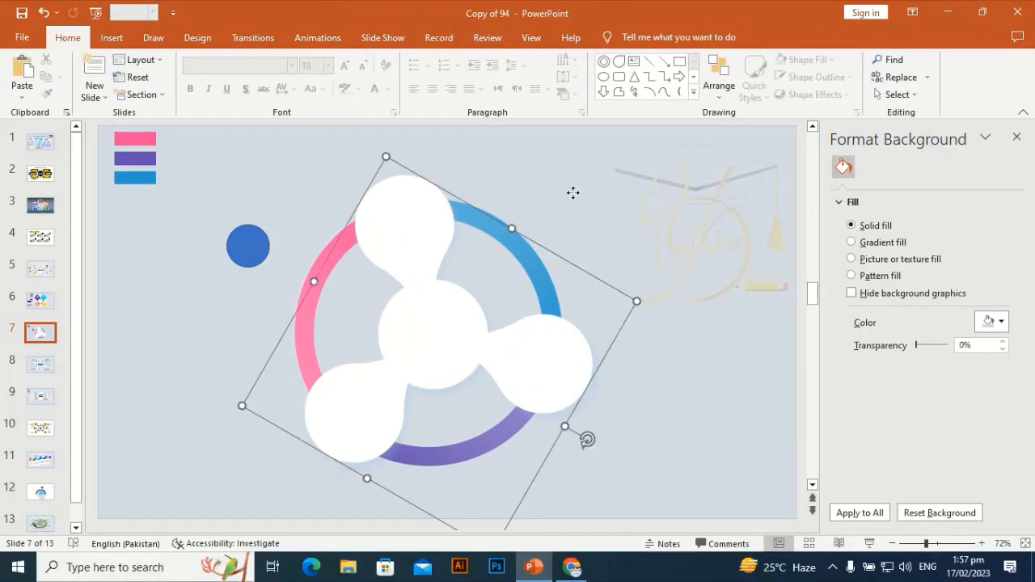
pyautogui.hotkey('ctrl', 'shift', 'c')
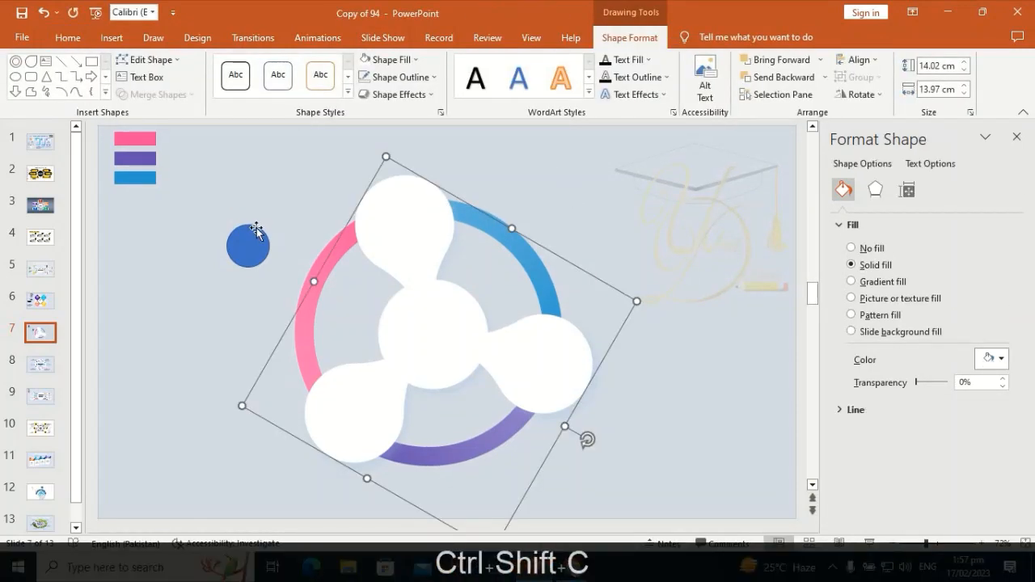
pyautogui.click(256, 235)
pyautogui.hotkey('ctrl', 'shift', 'v')
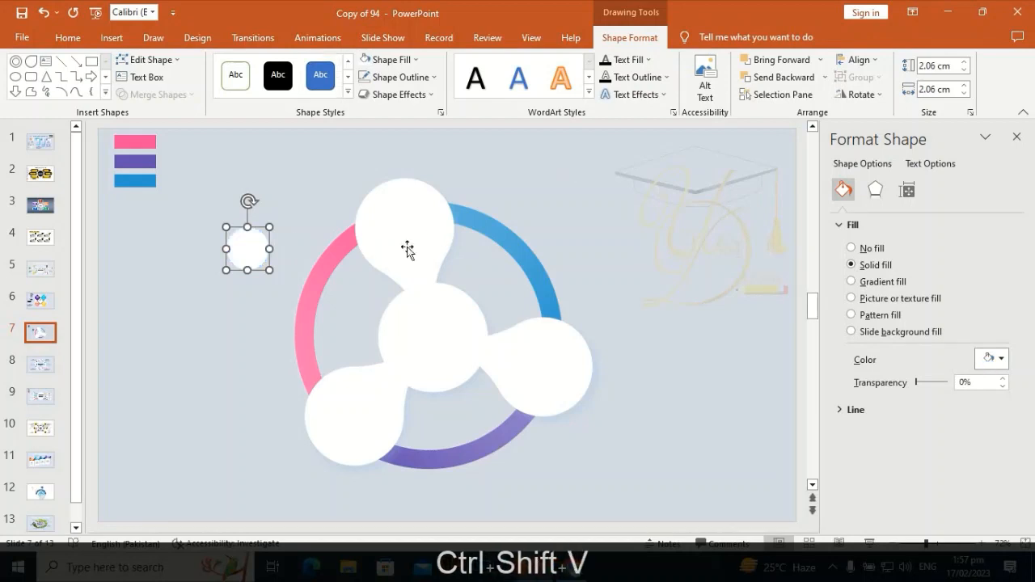
# Move the small circle next to the pink arc and give it a gradient fill with a light blue end stop.
pyautogui.moveTo(247, 251); pyautogui.dragTo(272, 279)
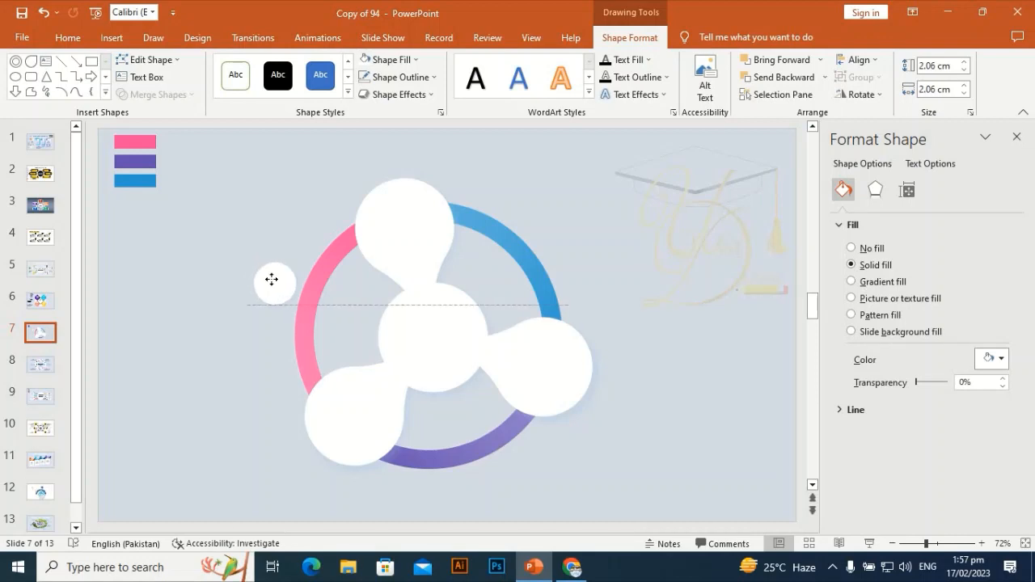
pyautogui.click(888, 281)
pyautogui.click(949, 474)
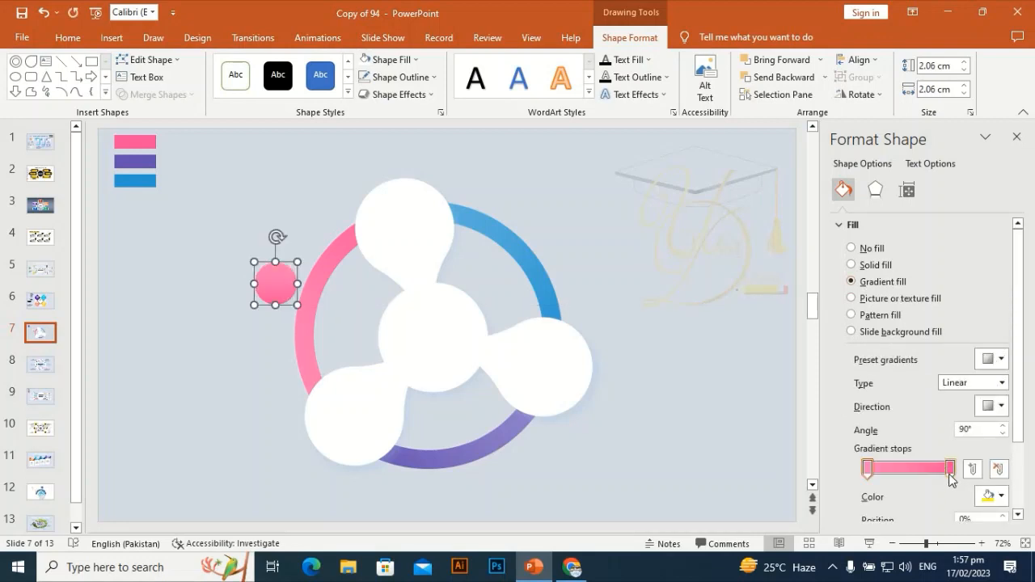
pyautogui.click(1003, 496)
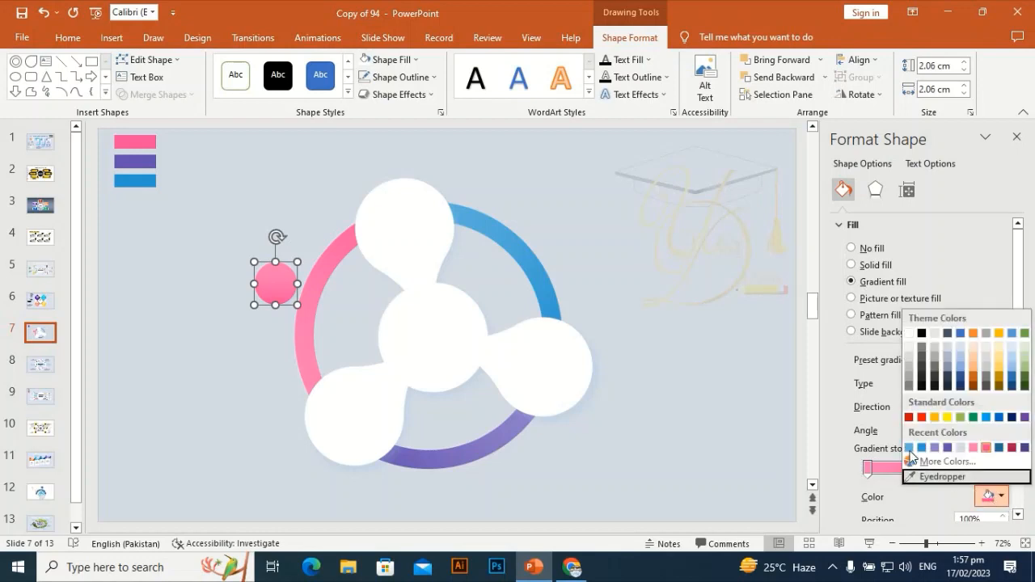
pyautogui.click(963, 354)
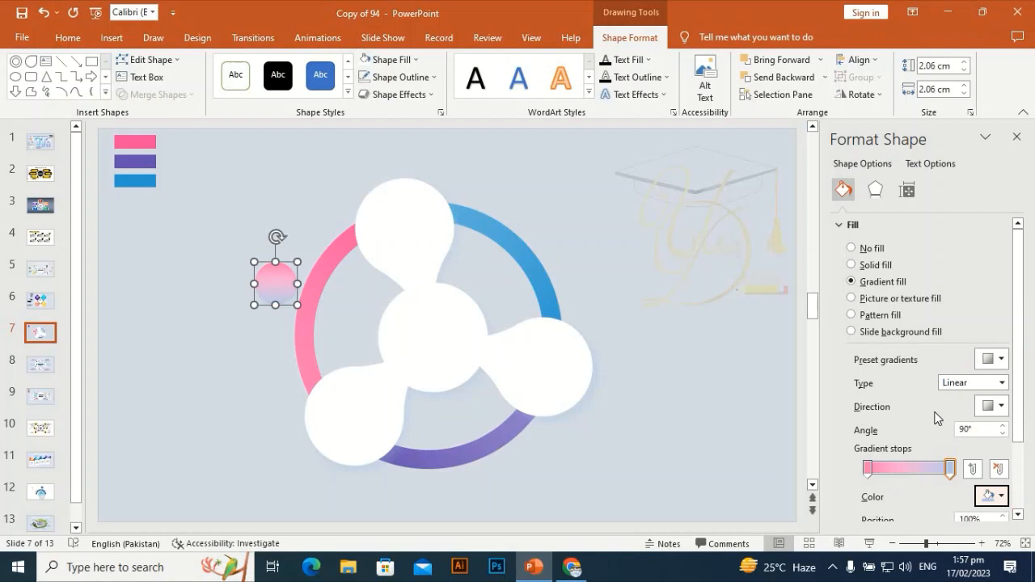
# Set the small circle's first gradient stop to white and its linear gradient direction to the upward one at 270°.
pyautogui.click(869, 469)
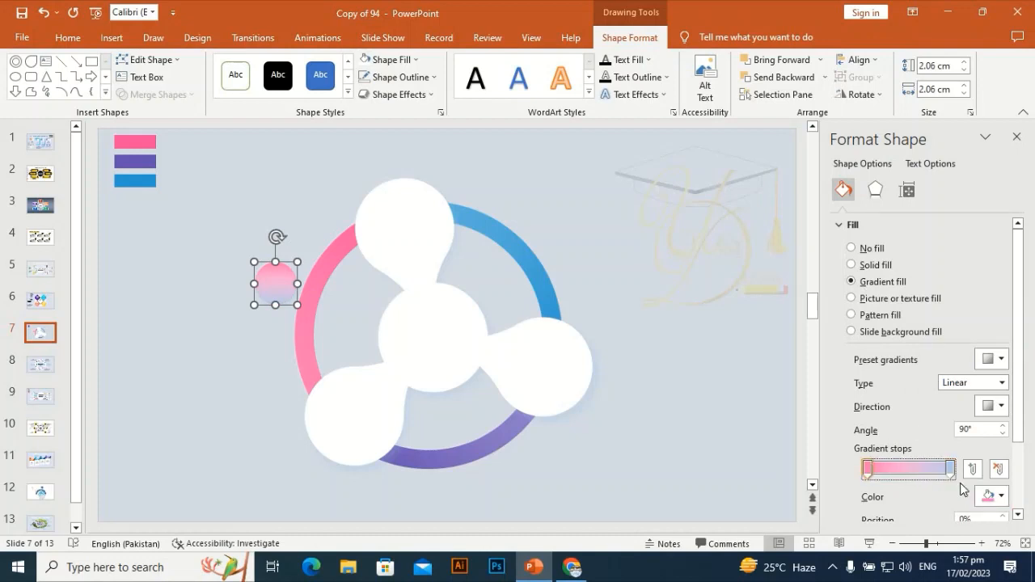
pyautogui.click(1001, 496)
pyautogui.click(909, 333)
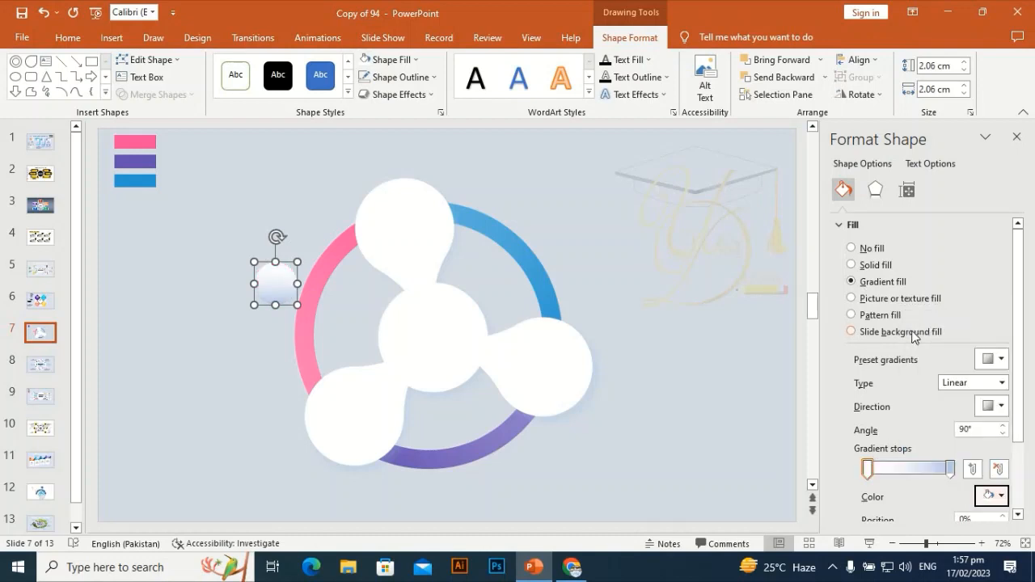
pyautogui.click(1002, 406)
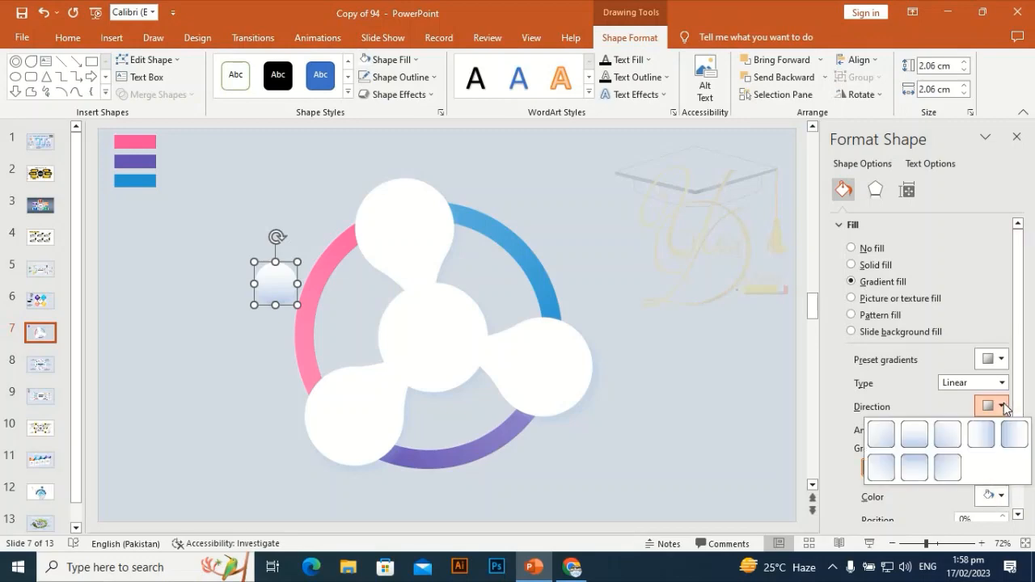
pyautogui.click(914, 467)
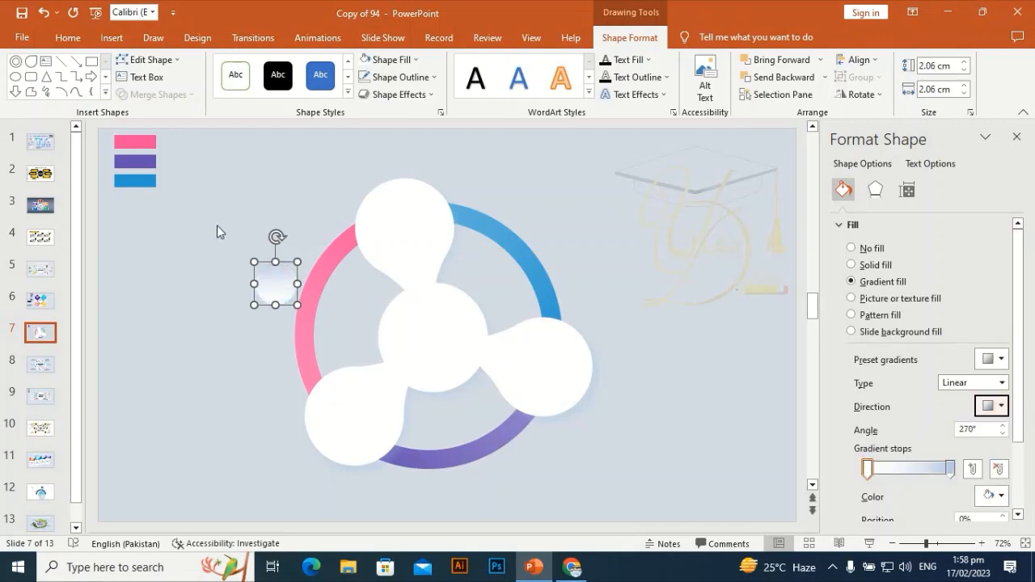
pyautogui.click(226, 182)
# Remove the outline from the small gradient circle.
pyautogui.click(270, 286)
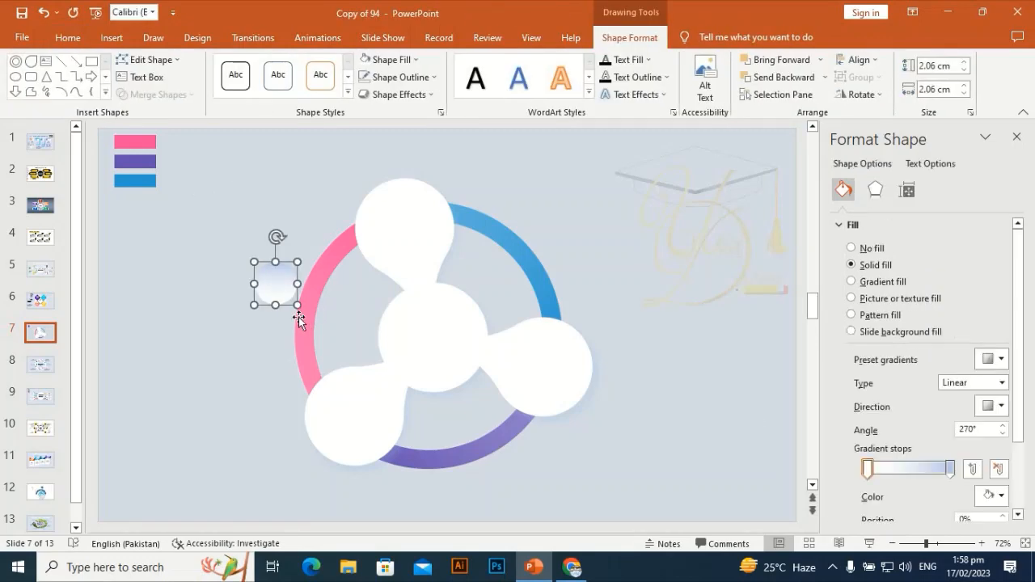
pyautogui.click(398, 76)
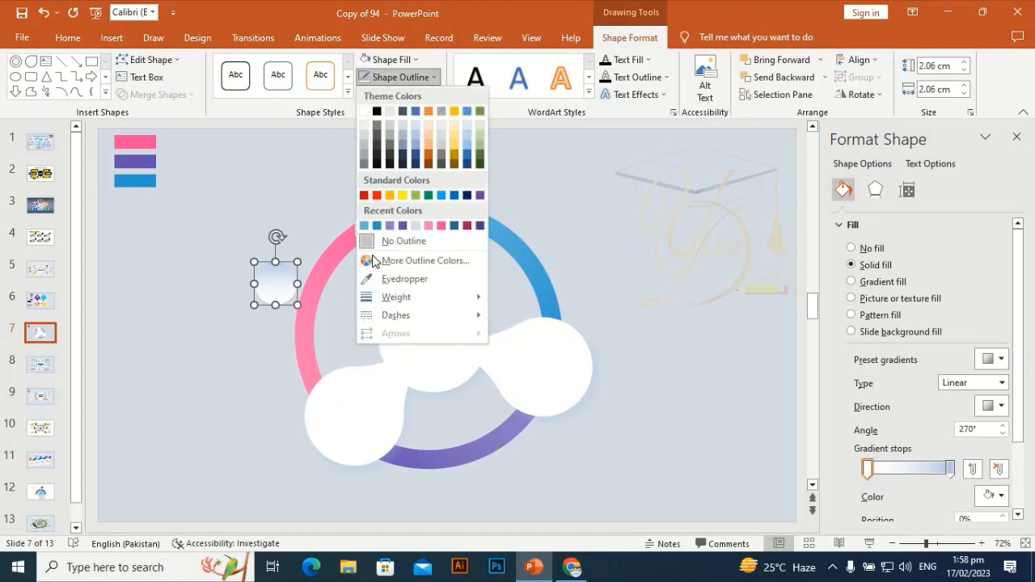
pyautogui.click(387, 241)
pyautogui.click(234, 197)
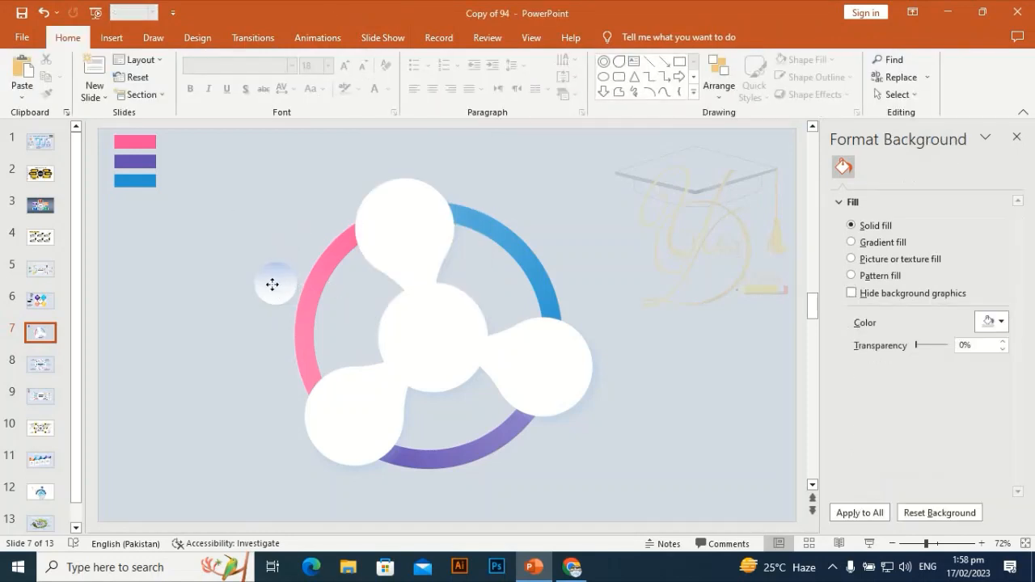
# Change the small circle's shadow color to a gray theme shade.
pyautogui.click(273, 285)
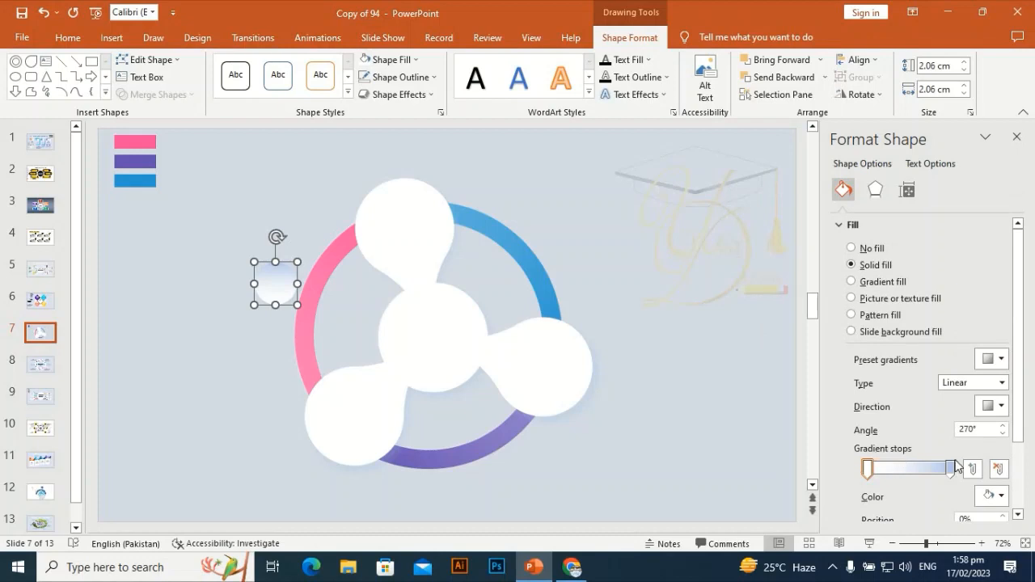
pyautogui.click(874, 190)
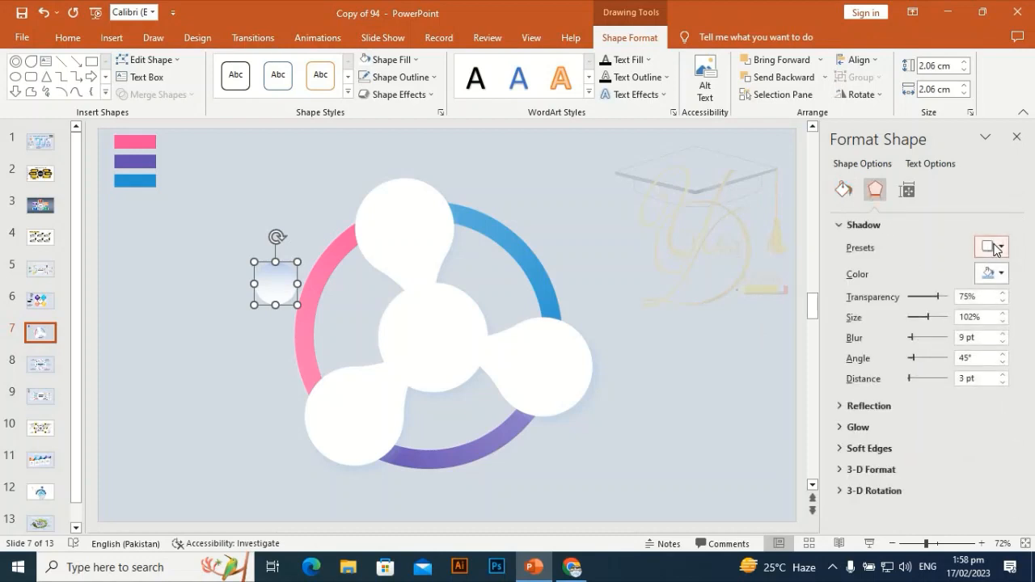
pyautogui.click(992, 247)
pyautogui.click(993, 248)
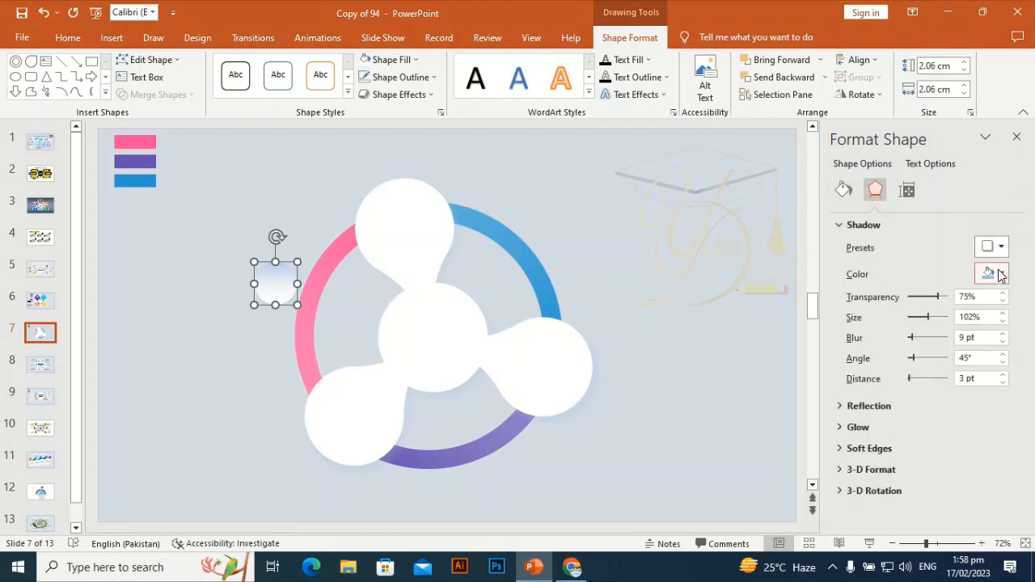
pyautogui.click(993, 274)
pyautogui.click(925, 324)
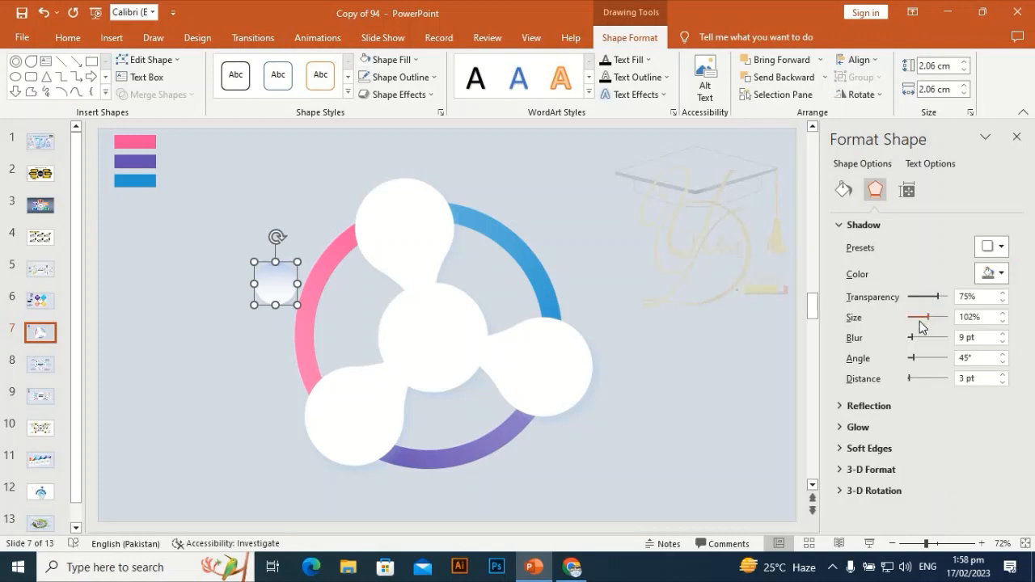